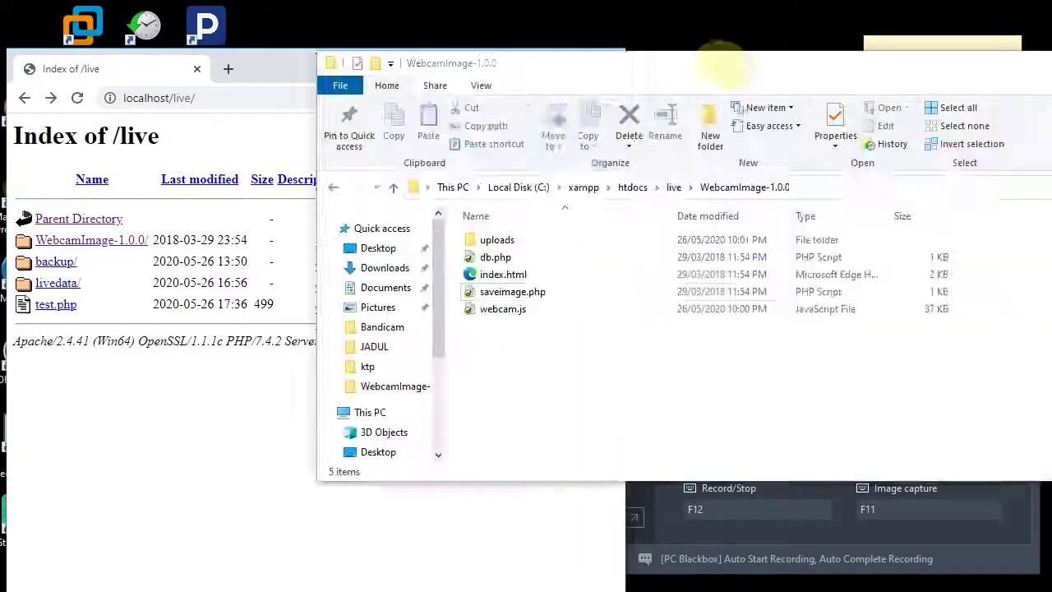
Refresh the WebcamImage-1.0.0 folder and bring up the context menu for saveimage.php
drag(744, 83, 620, 66)
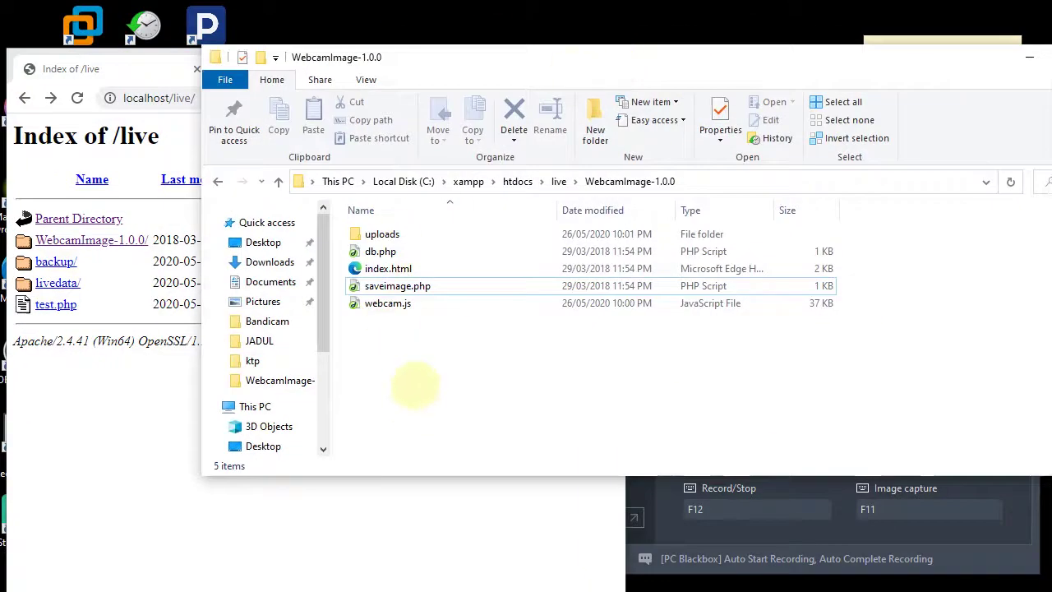
right_click(414, 384)
click(448, 446)
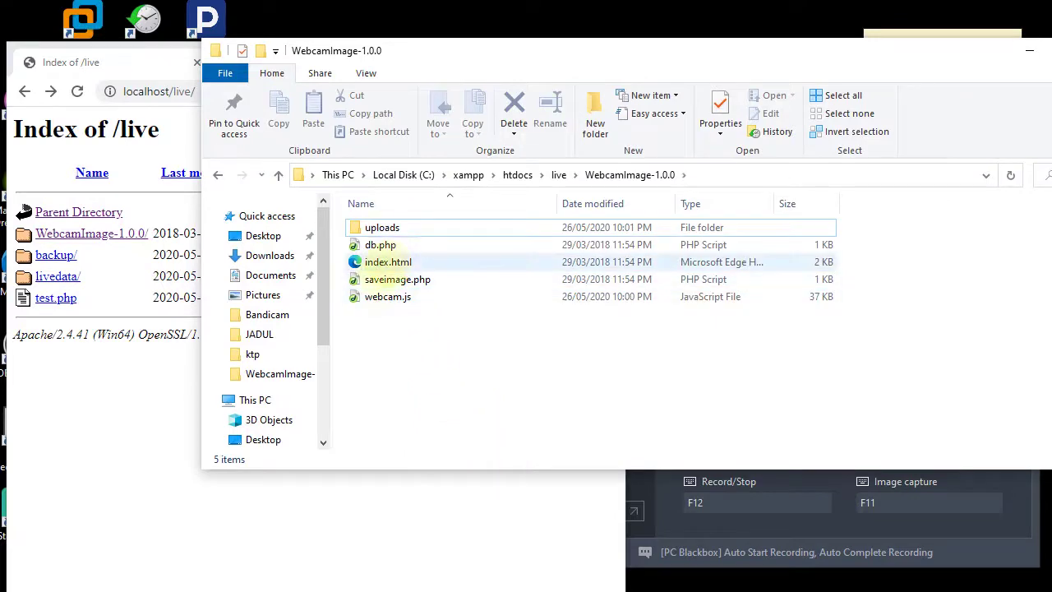
click(394, 280)
right_click(395, 279)
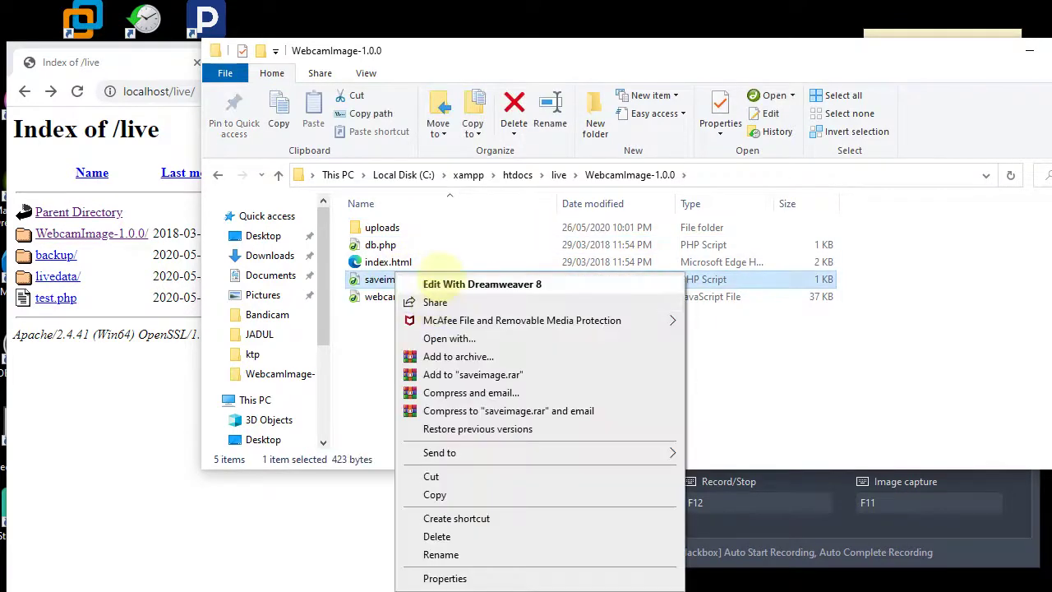
Open saveimage.php in Dreamweaver 8 and review its code on lines 5-15
click(460, 283)
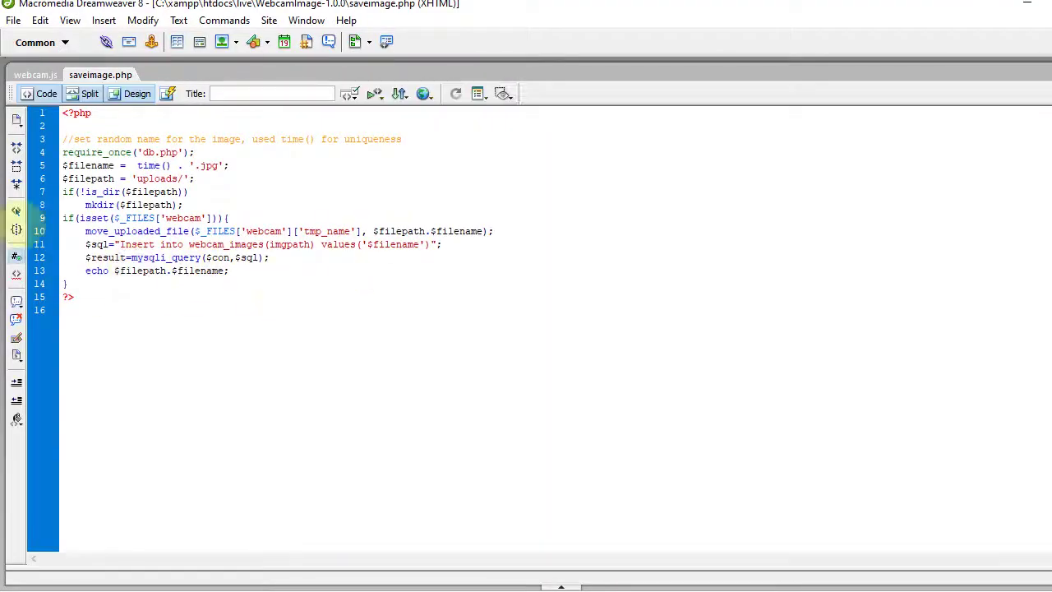
drag(74, 297, 63, 165)
click(168, 179)
double_click(460, 7)
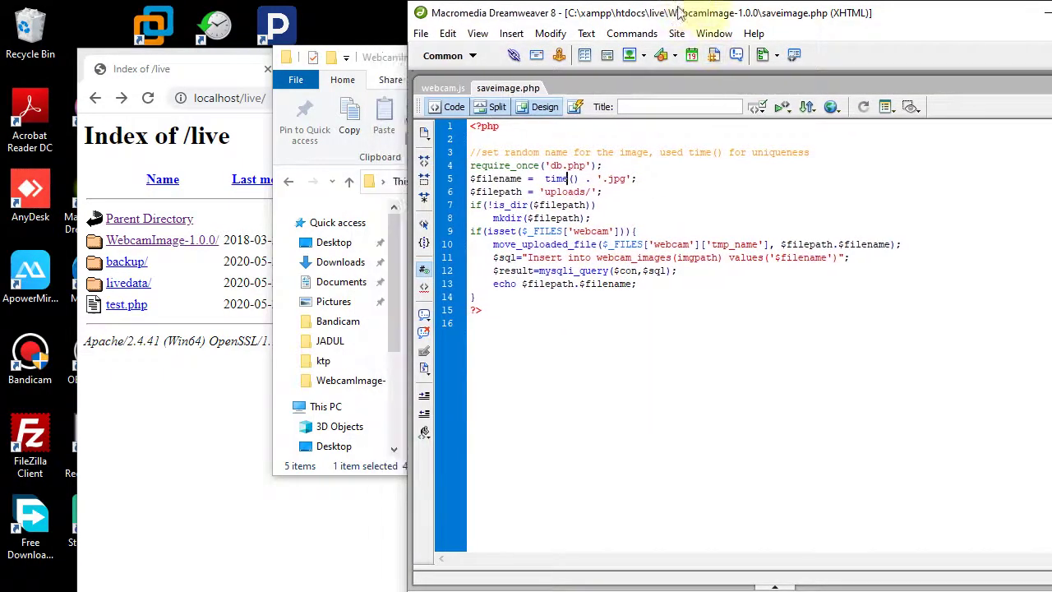
Arrange the Dreamweaver and folder windows side by side and open db.php in Dreamweaver
drag(661, 14, 765, 37)
mouse_move(468, 57)
mouse_down()
mouse_move(333, 65)
mouse_move(324, 56)
mouse_up()
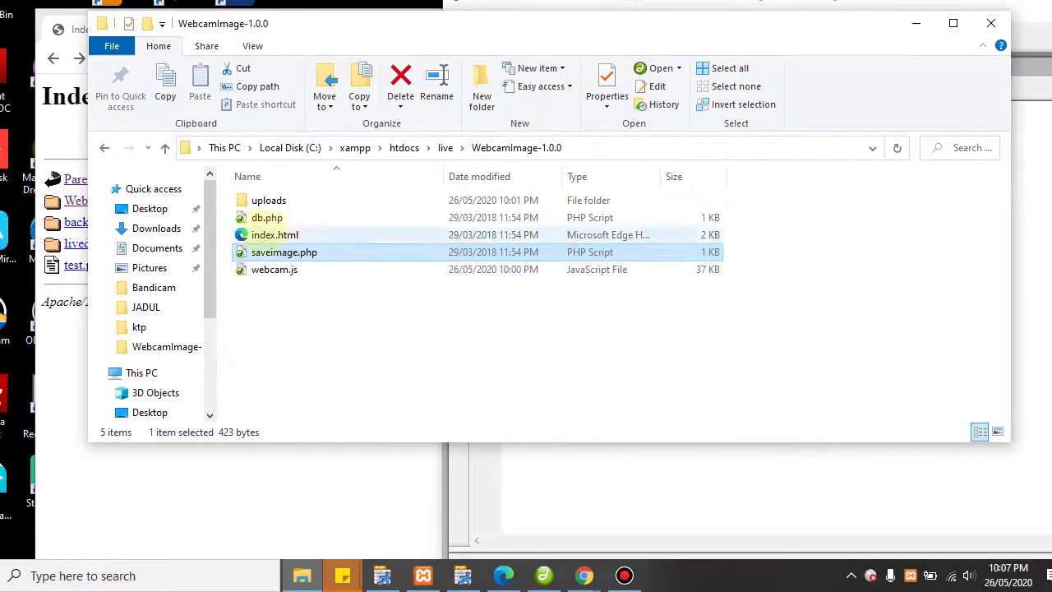
click(368, 217)
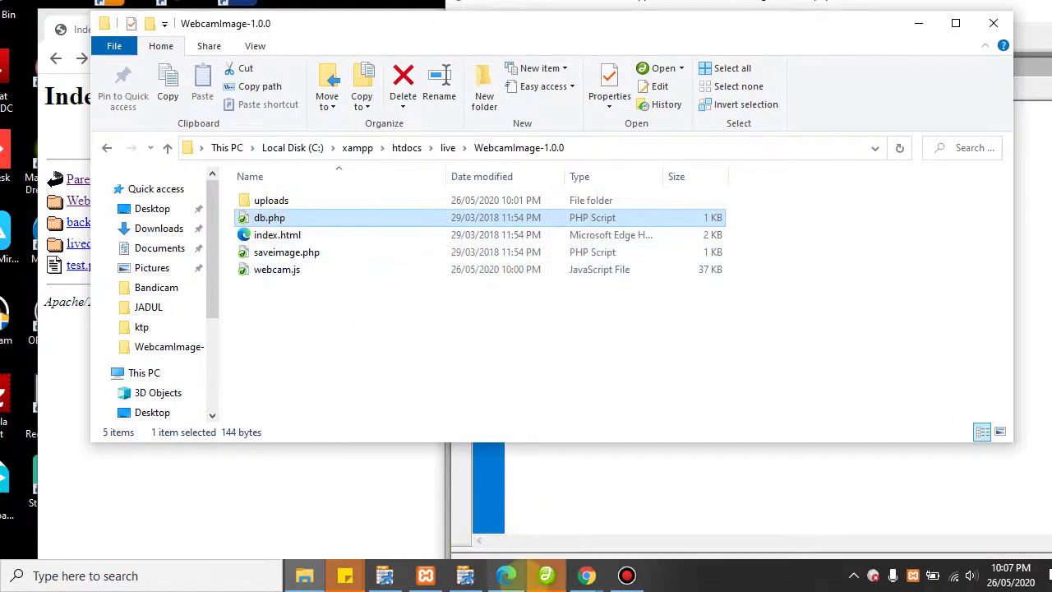
click(547, 576)
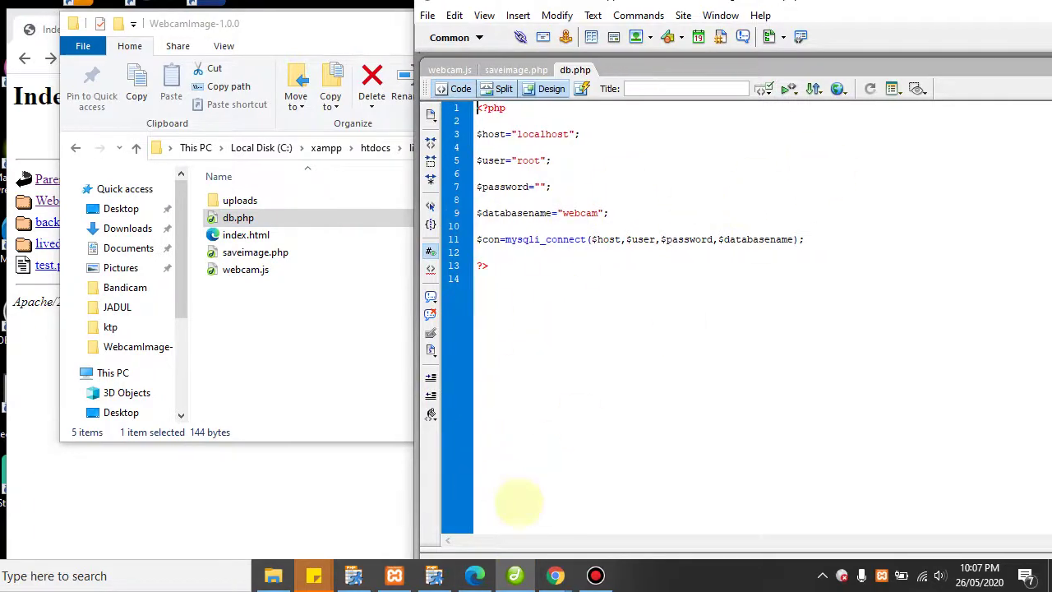
mouse_move(585, 575)
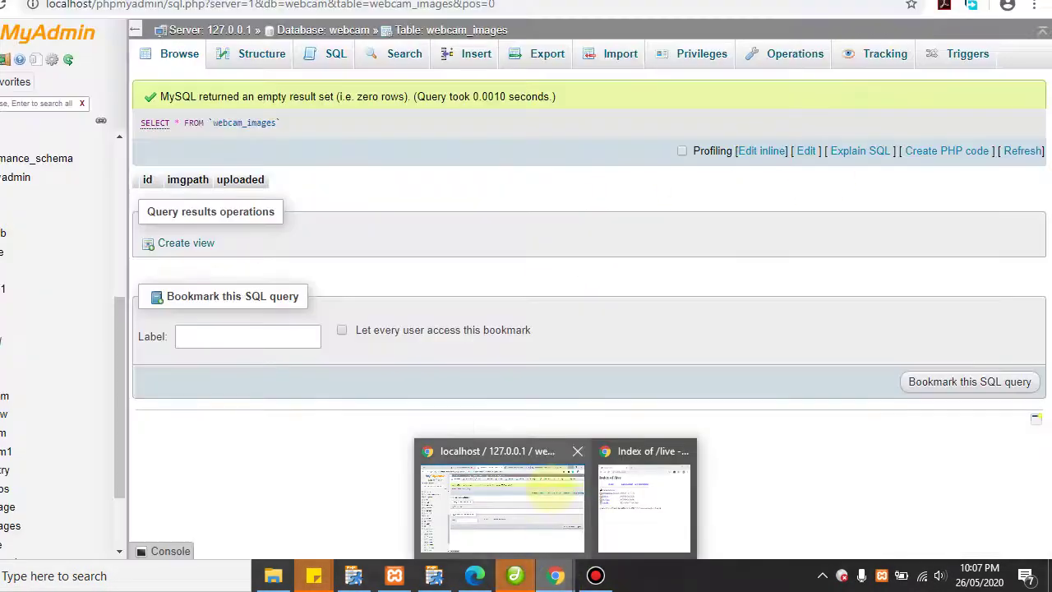
click(554, 493)
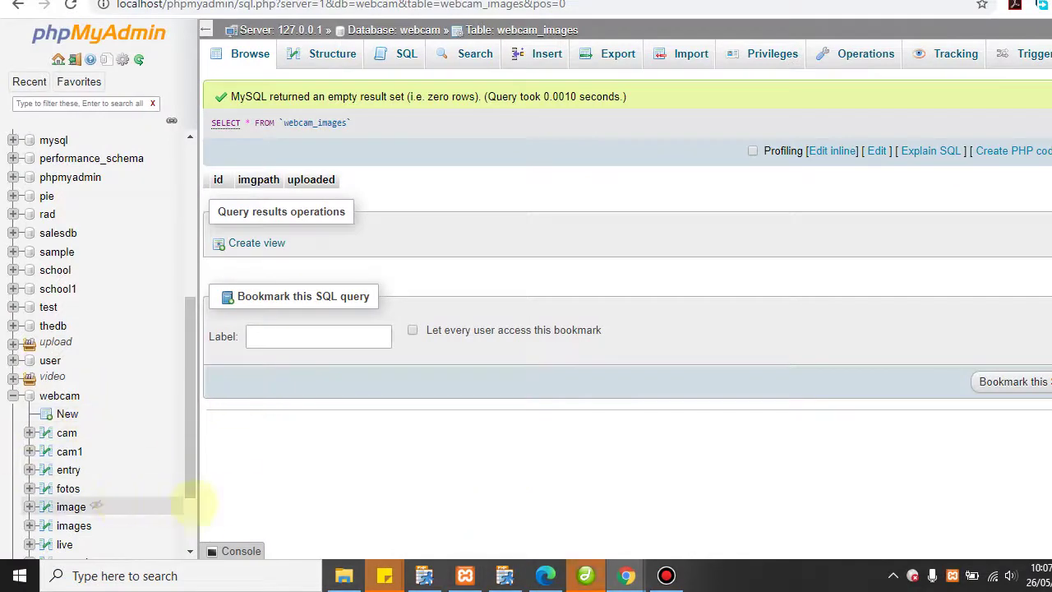
scroll(164, 502, down, 1)
scroll(131, 501, down, 2)
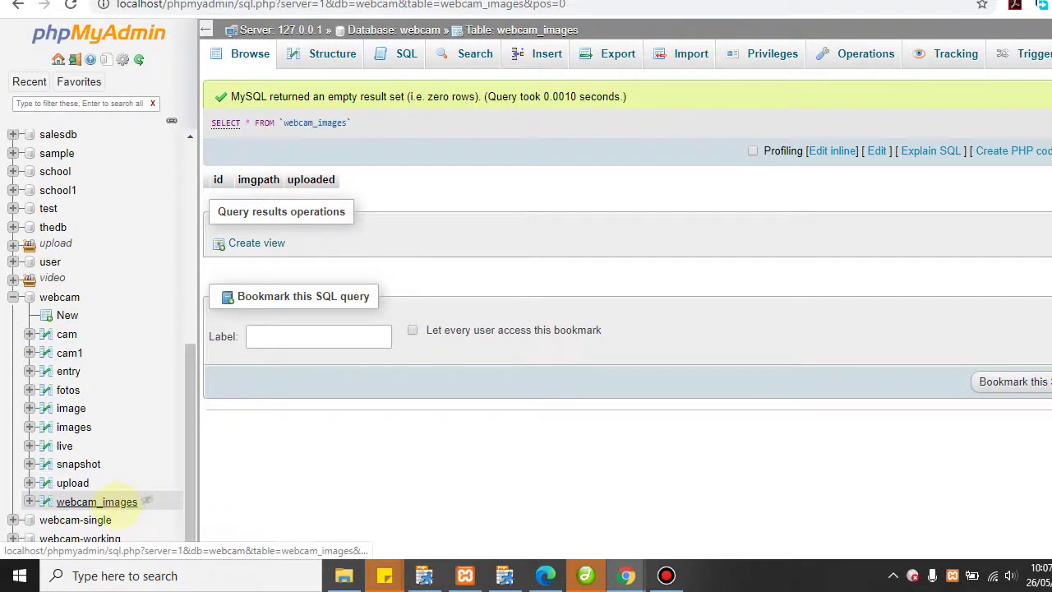
click(119, 499)
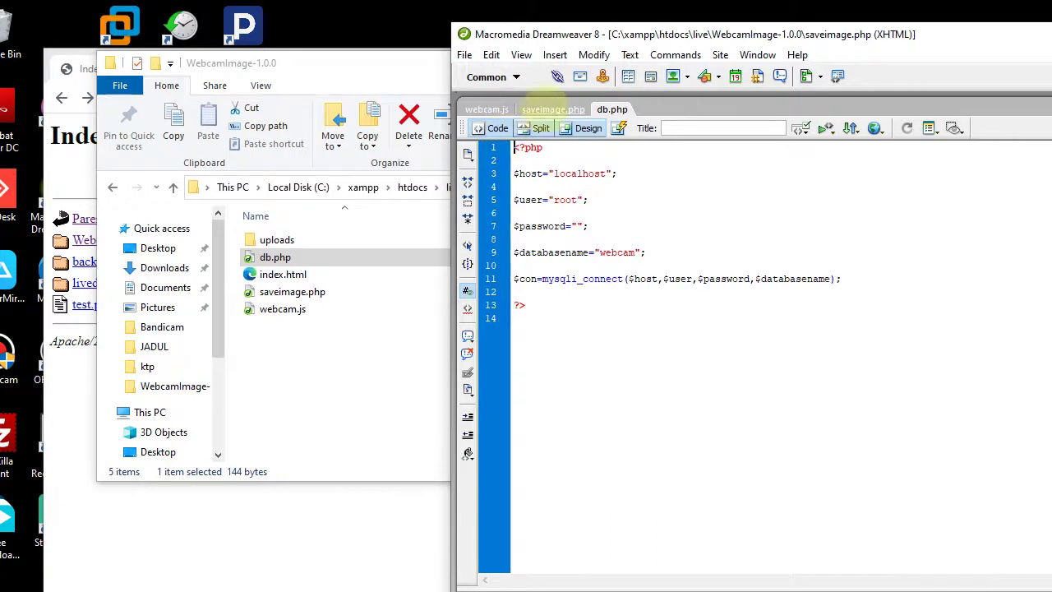
Review saveimage.php's line 11 query inserting the filename into webcam_images(imgpath)
click(552, 110)
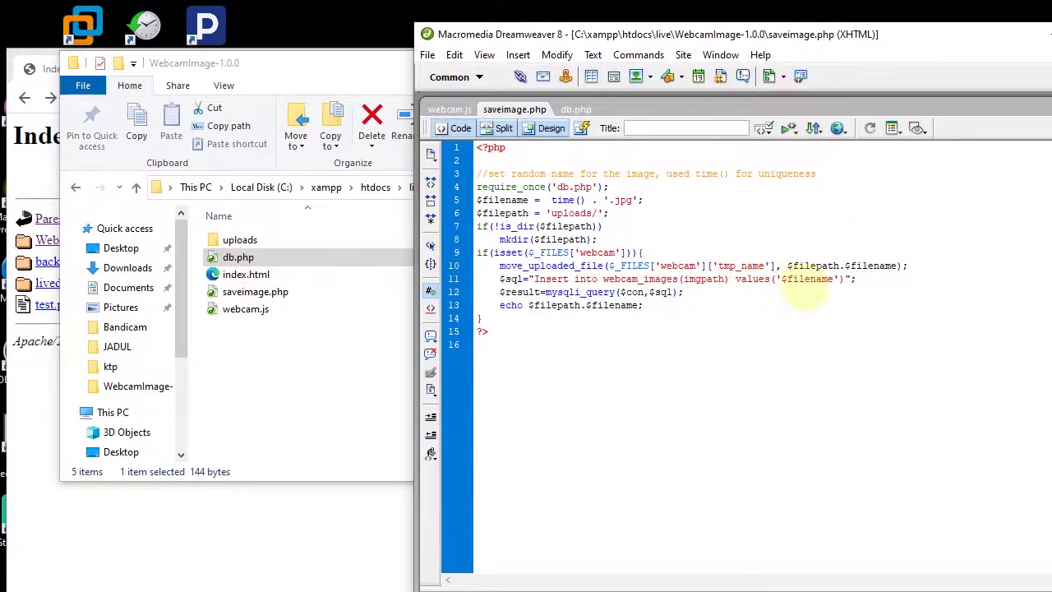
click(704, 279)
mouse_move(555, 575)
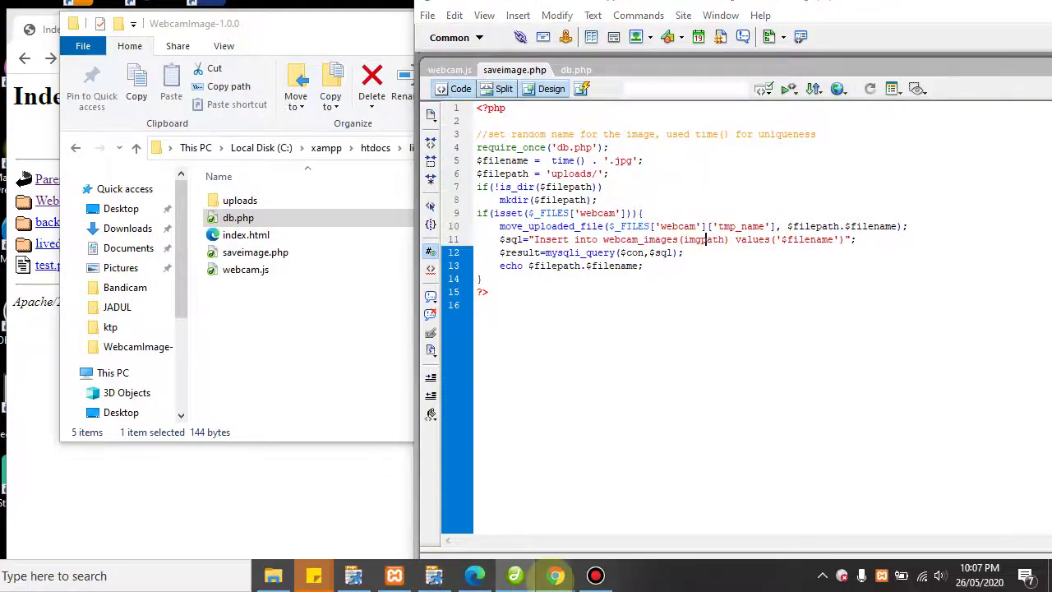
click(502, 492)
Check webcam_images' structure (id int(11), imgpath varchar(200), uploaded datetime) and rearrange the browser and folder windows
click(261, 93)
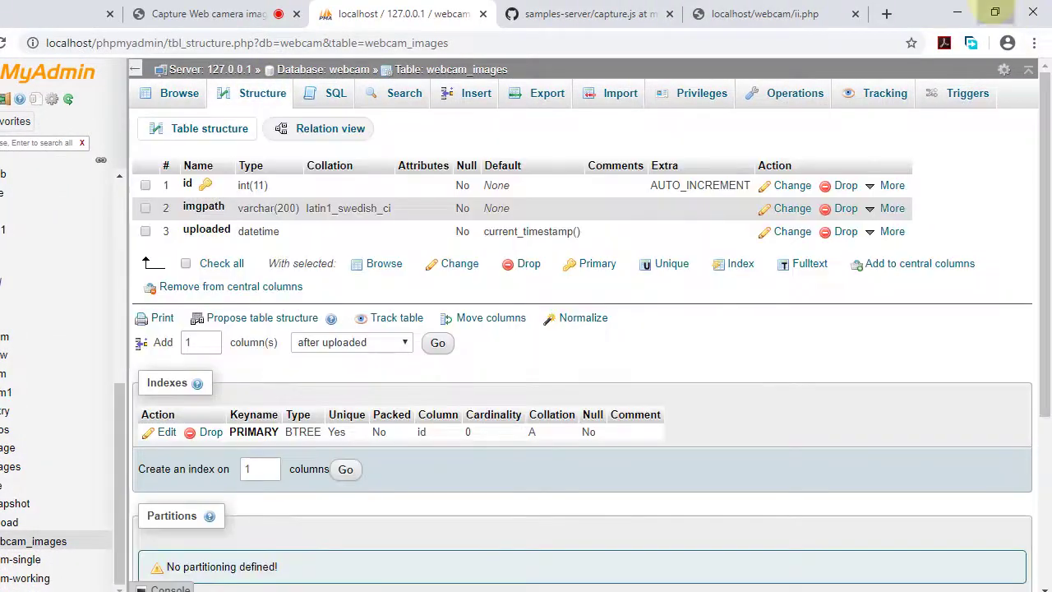
click(994, 12)
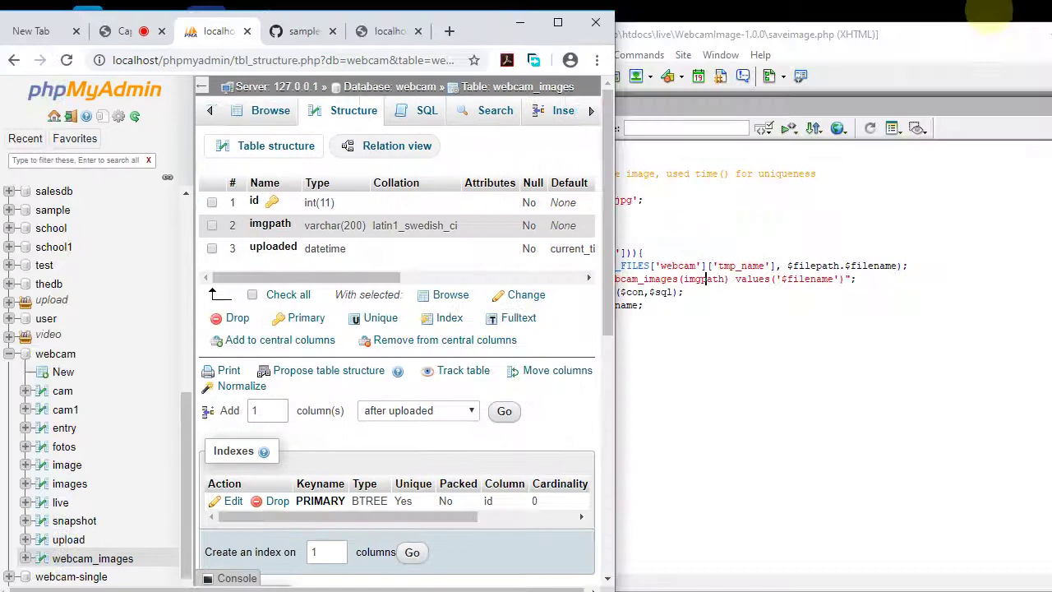
drag(485, 30, 840, 73)
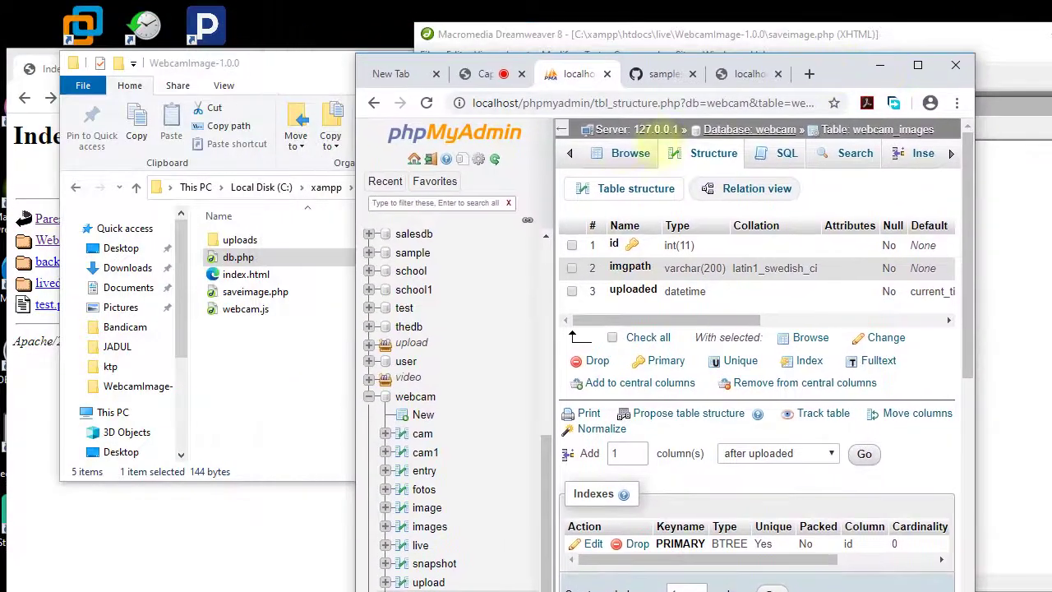
click(631, 153)
click(271, 364)
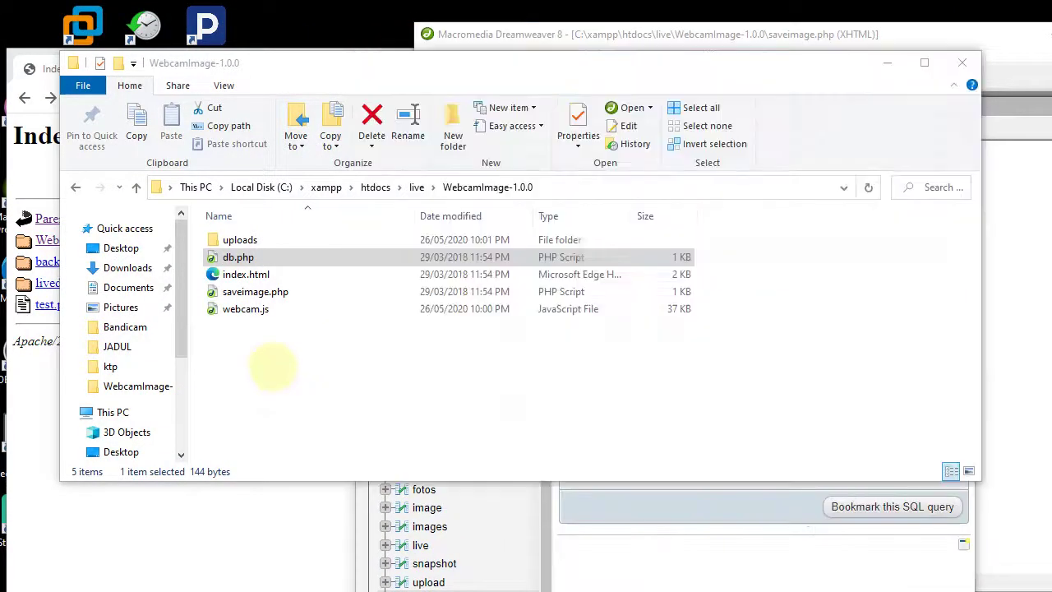
drag(318, 66, 384, 108)
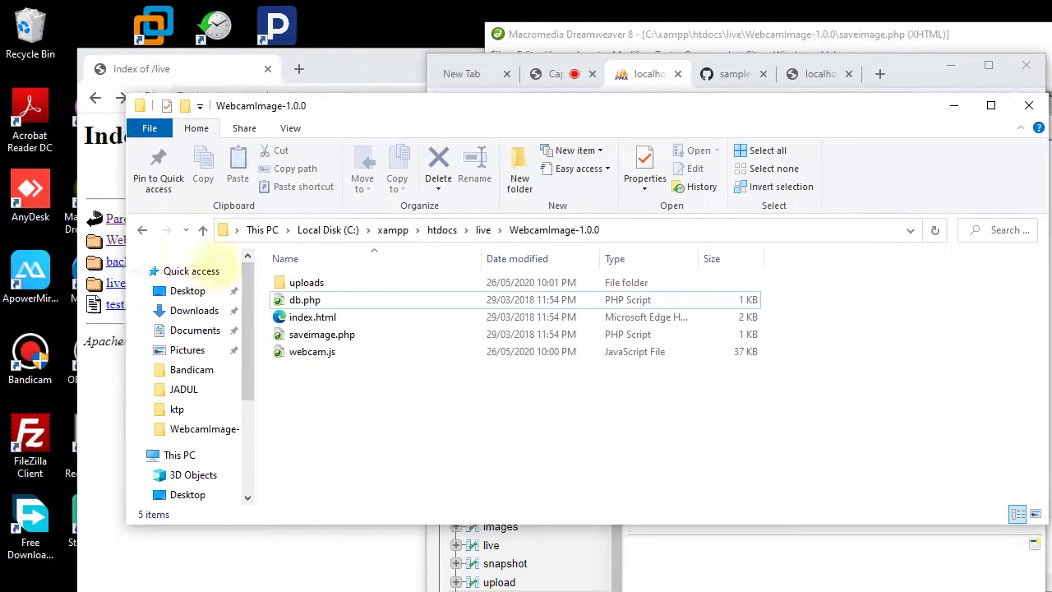
Load the Capture Web camera image page at localhost/live/WebcamImage-1.0.0 from the Index of /live listing
click(374, 70)
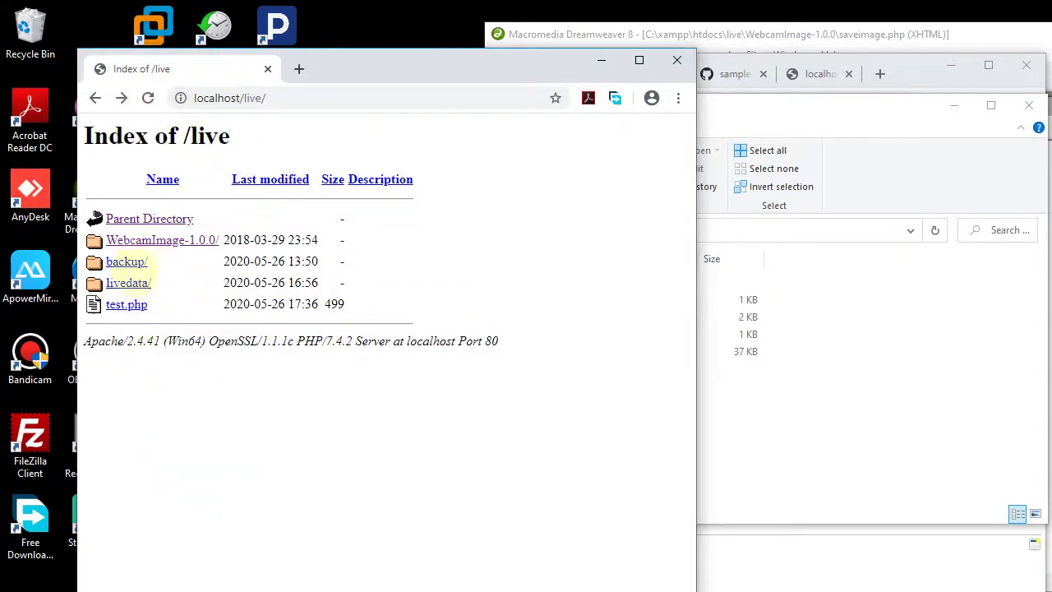
click(156, 239)
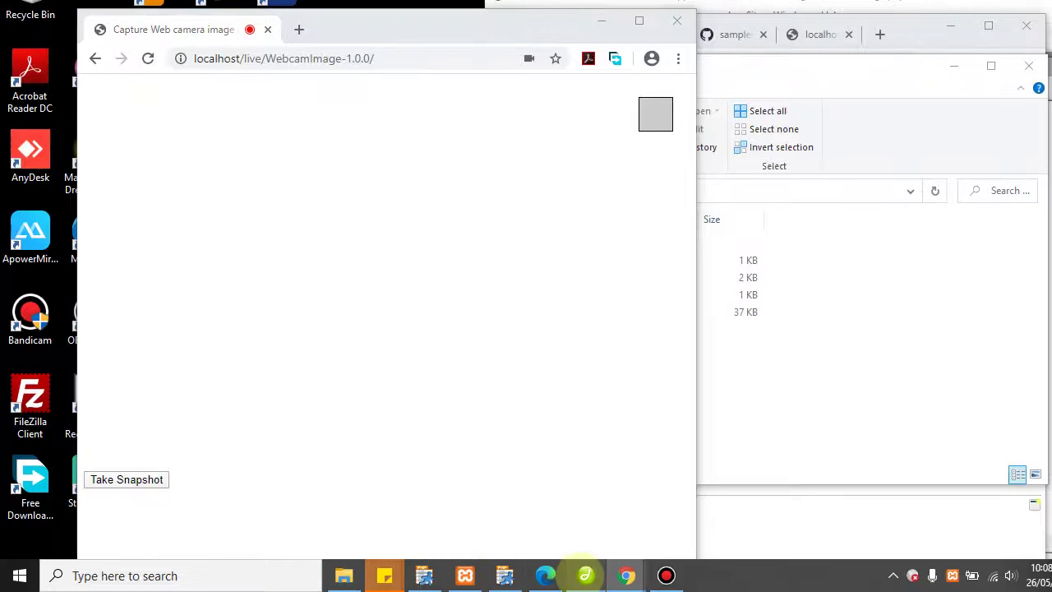
click(586, 575)
In webcam.js, uncomment video.srcObject = stream, comment out the video.src line 315, and save
click(520, 70)
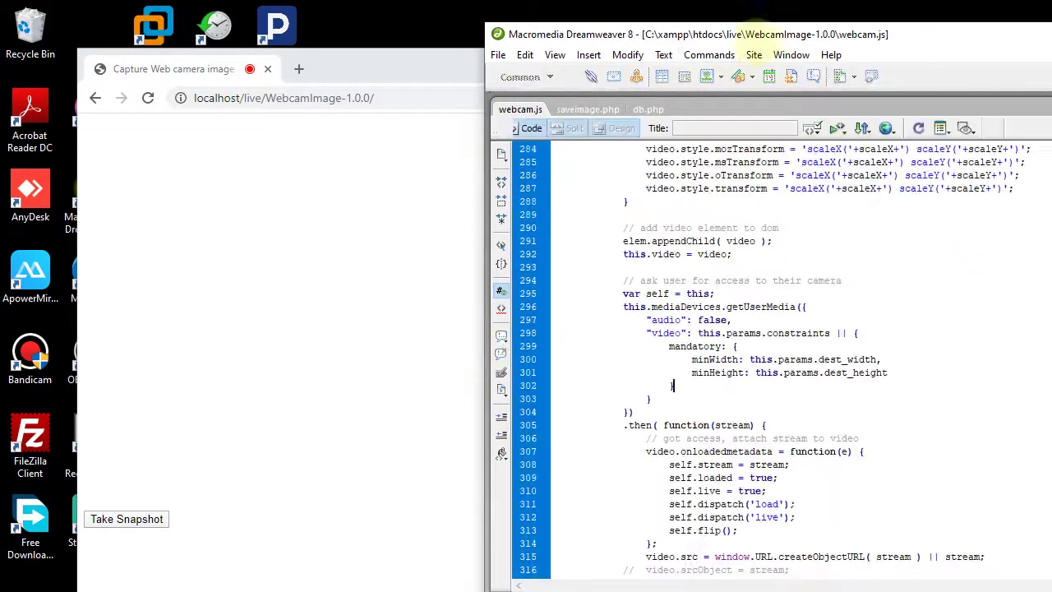
double_click(784, 34)
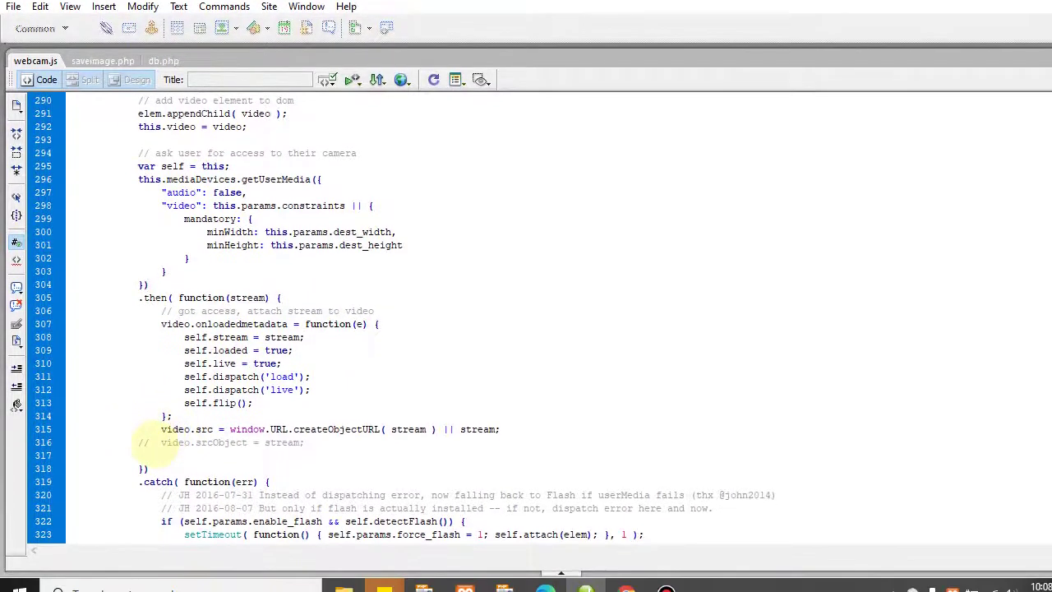
drag(150, 453, 93, 454)
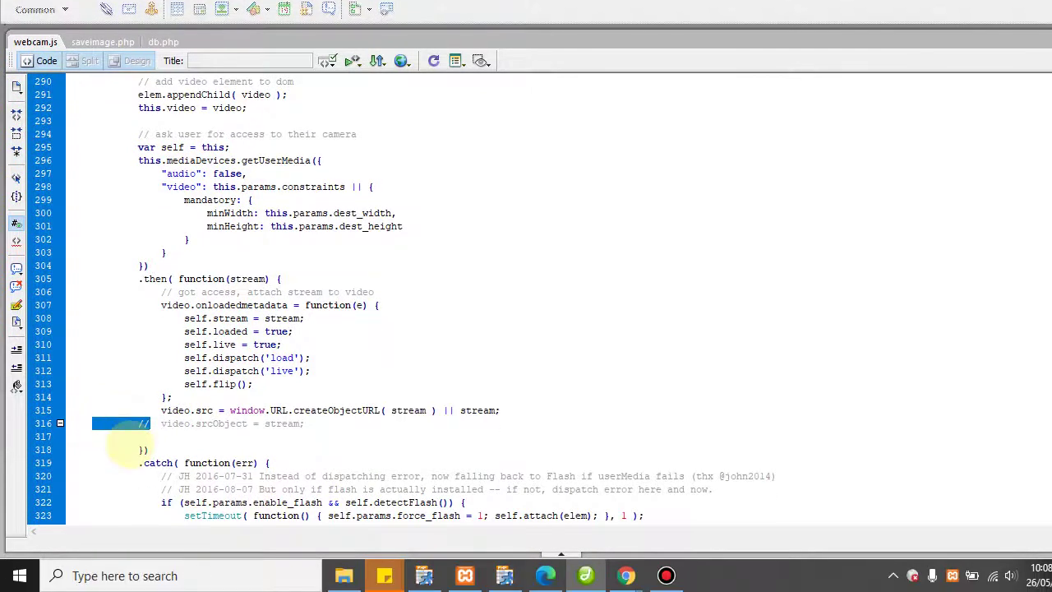
key(Delete)
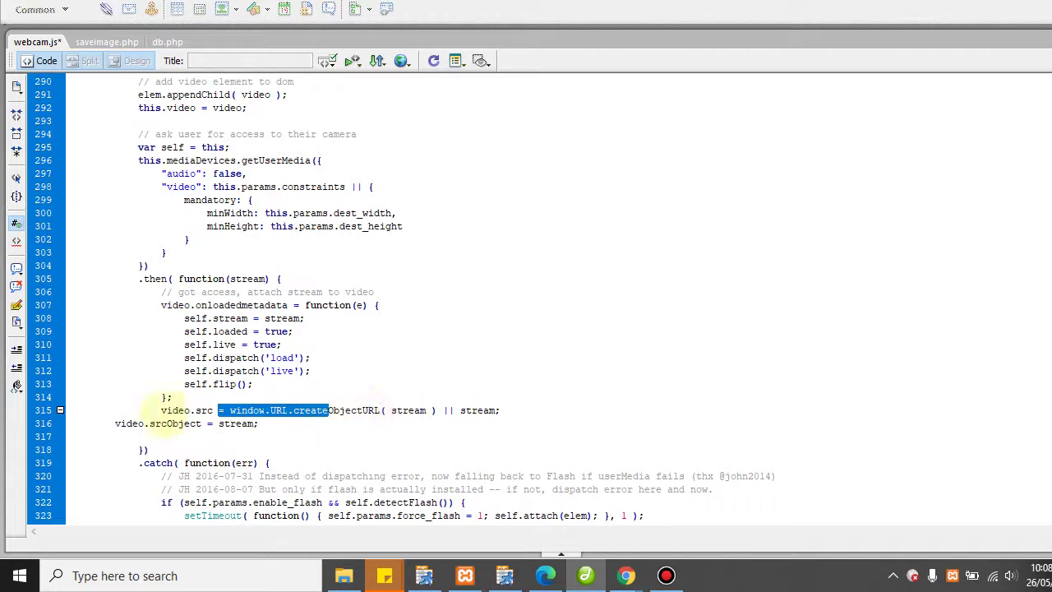
text(//)
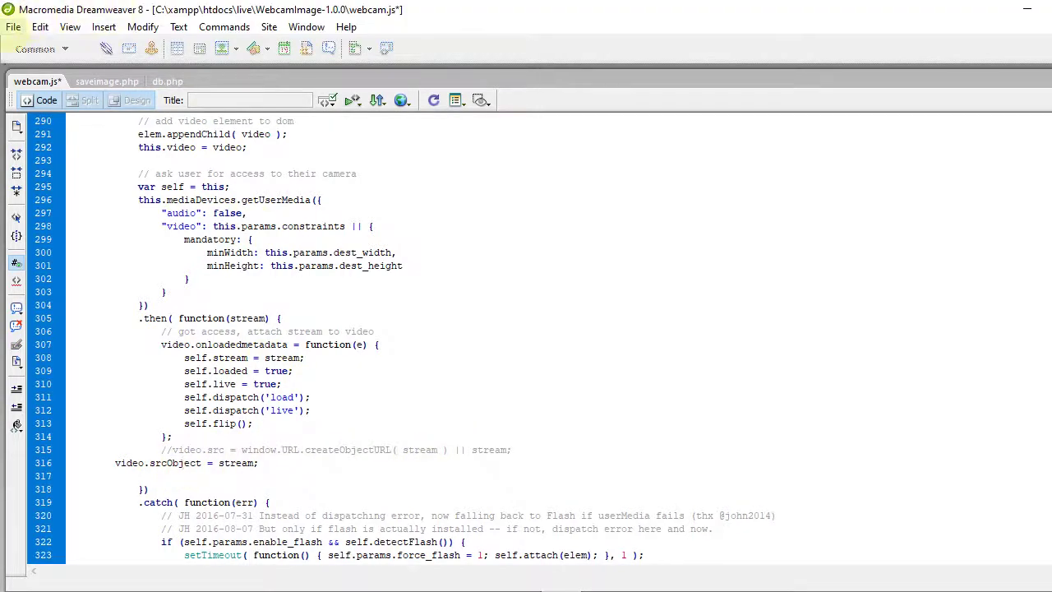
click(13, 27)
click(37, 159)
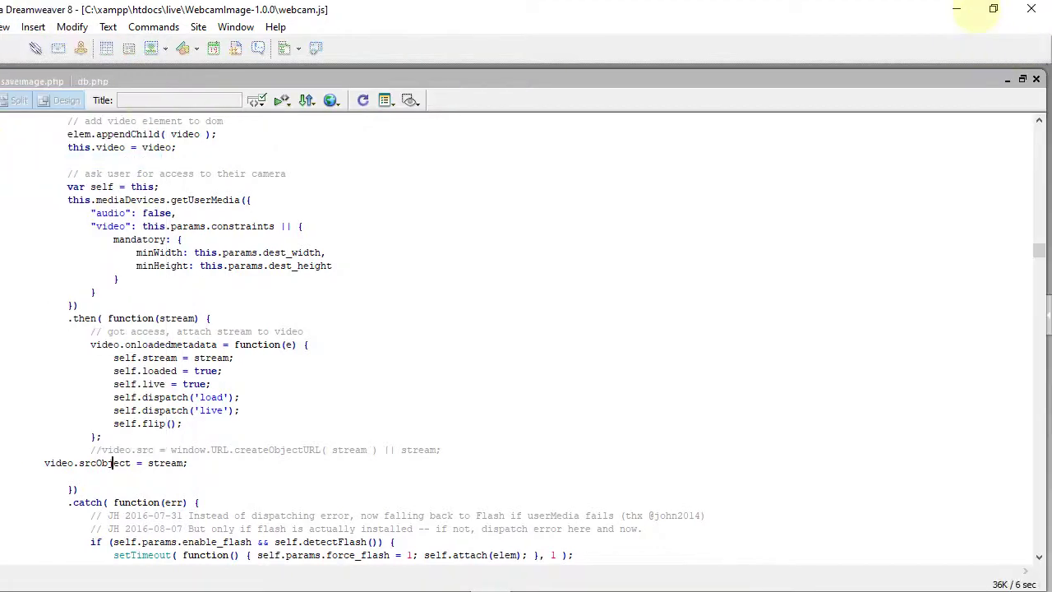
Find the sticky note with the Chrome launch command and select its --enable-features=RunVideoCaptureServiceInBrowserProcess flag
click(956, 9)
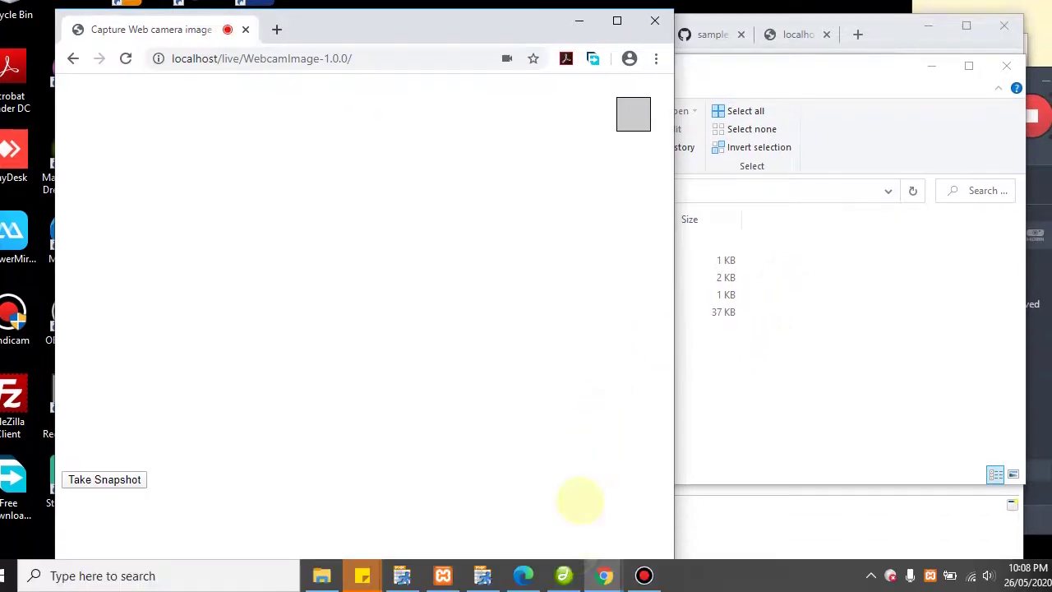
mouse_move(361, 575)
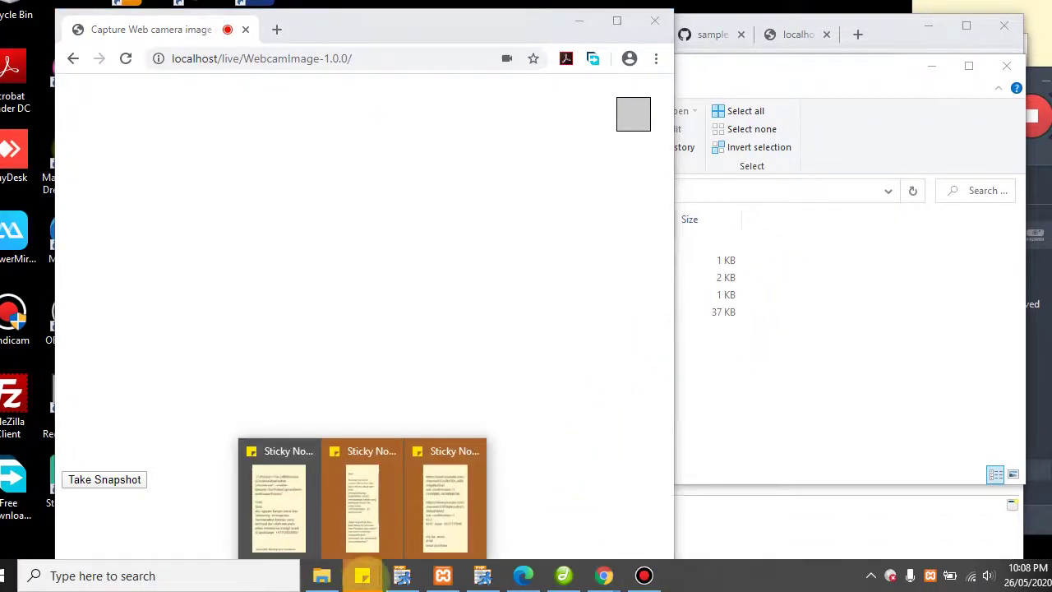
mouse_move(445, 497)
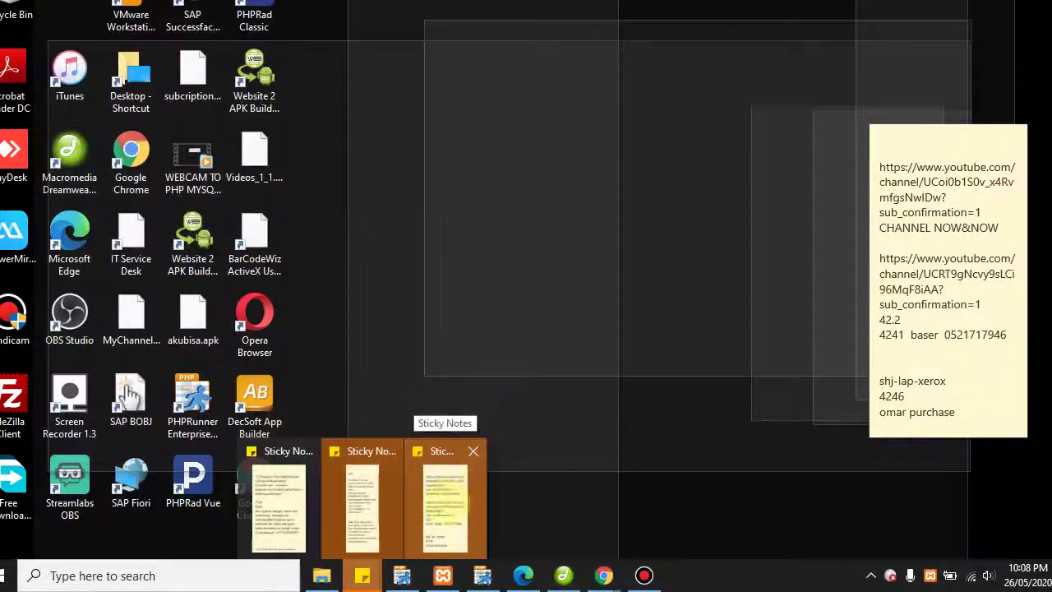
click(457, 497)
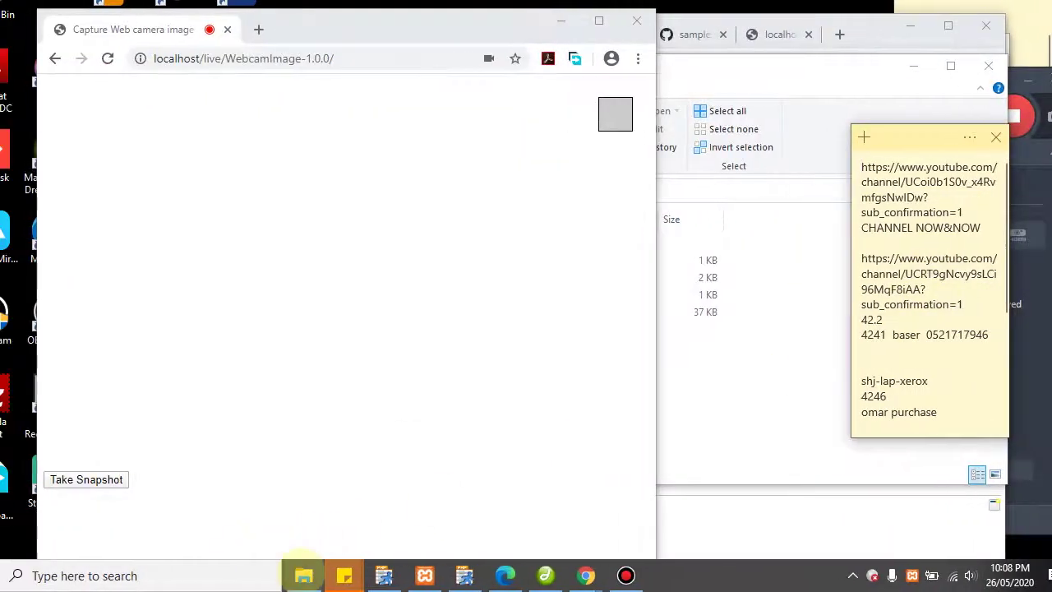
click(314, 575)
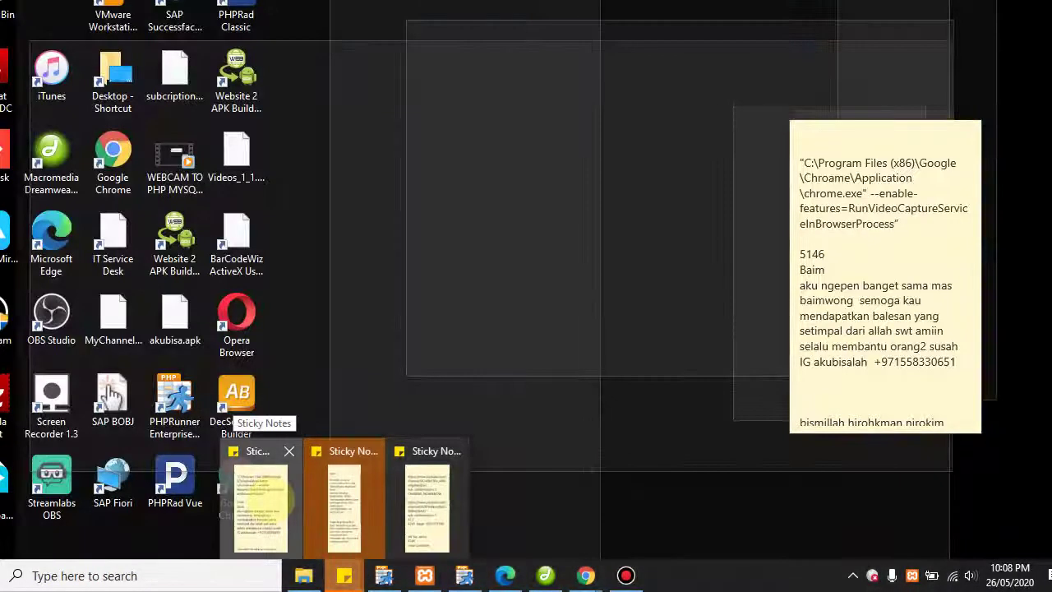
click(261, 501)
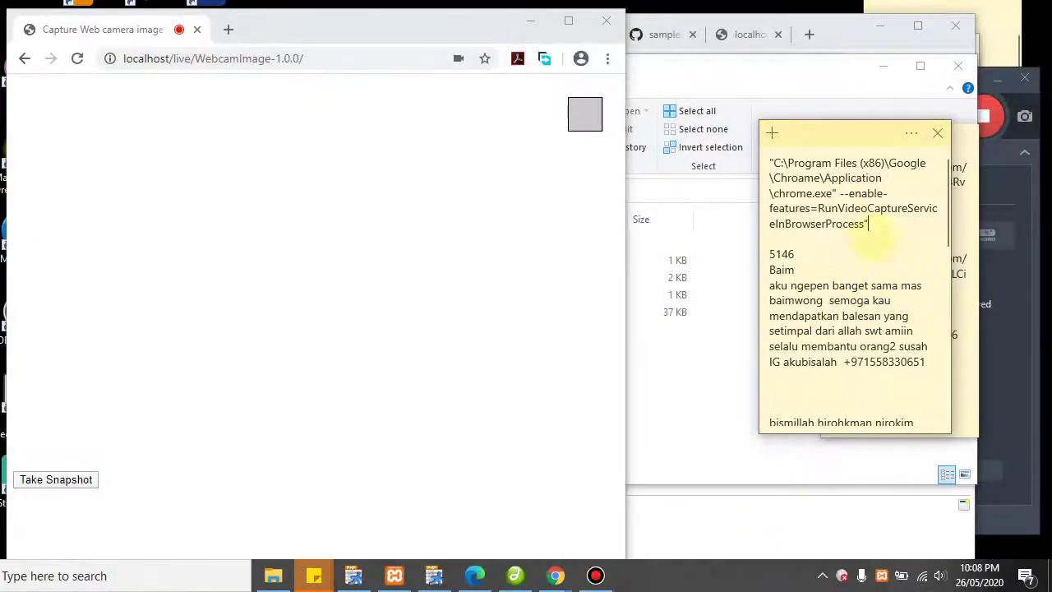
drag(862, 223, 819, 210)
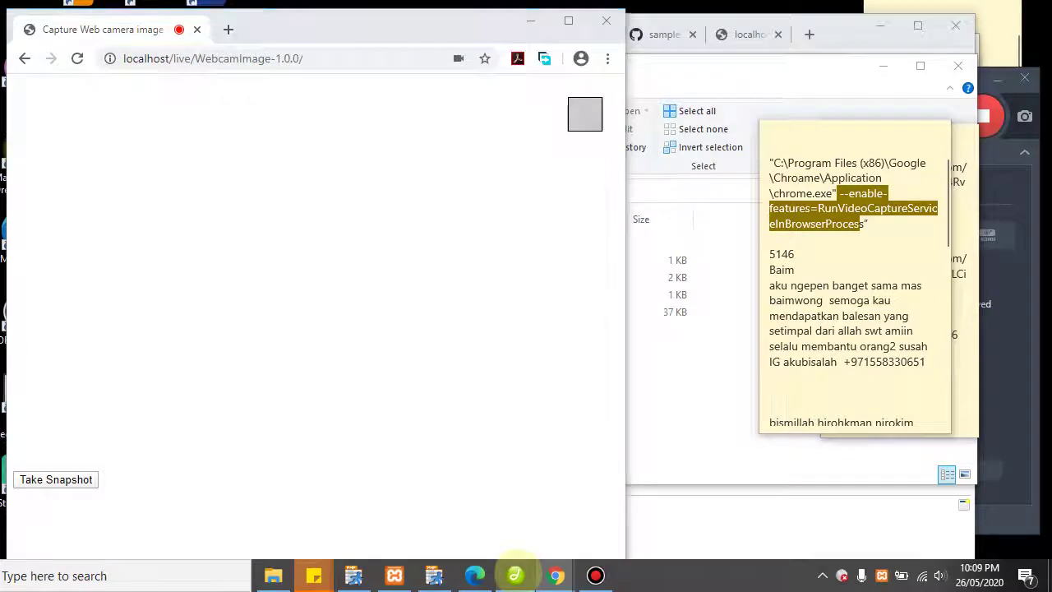
click(516, 575)
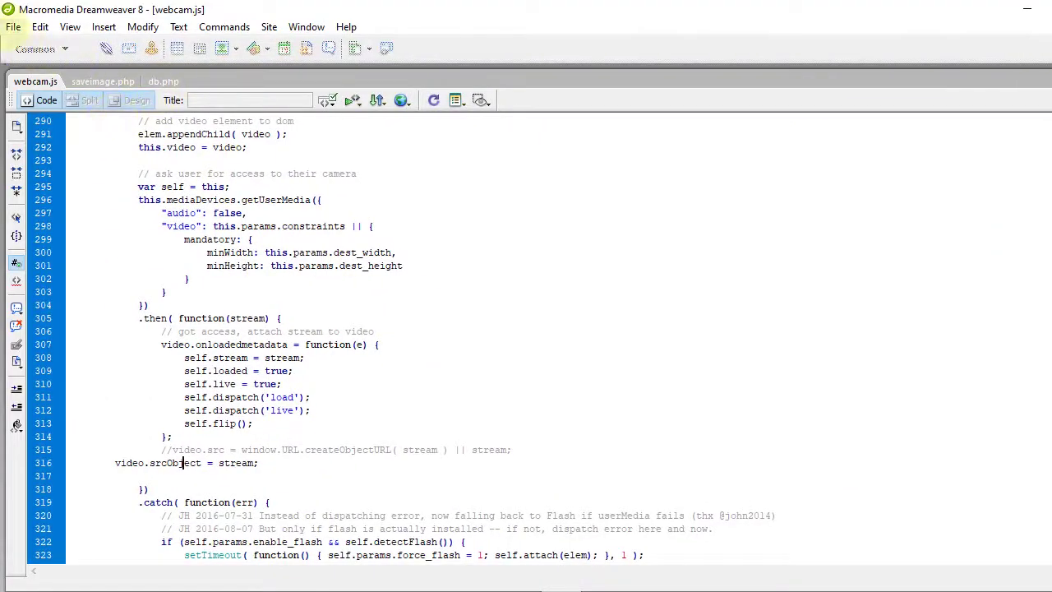
Create a new PHP page in Split view and paste the copied flag into its body
click(13, 26)
click(37, 45)
double_click(510, 258)
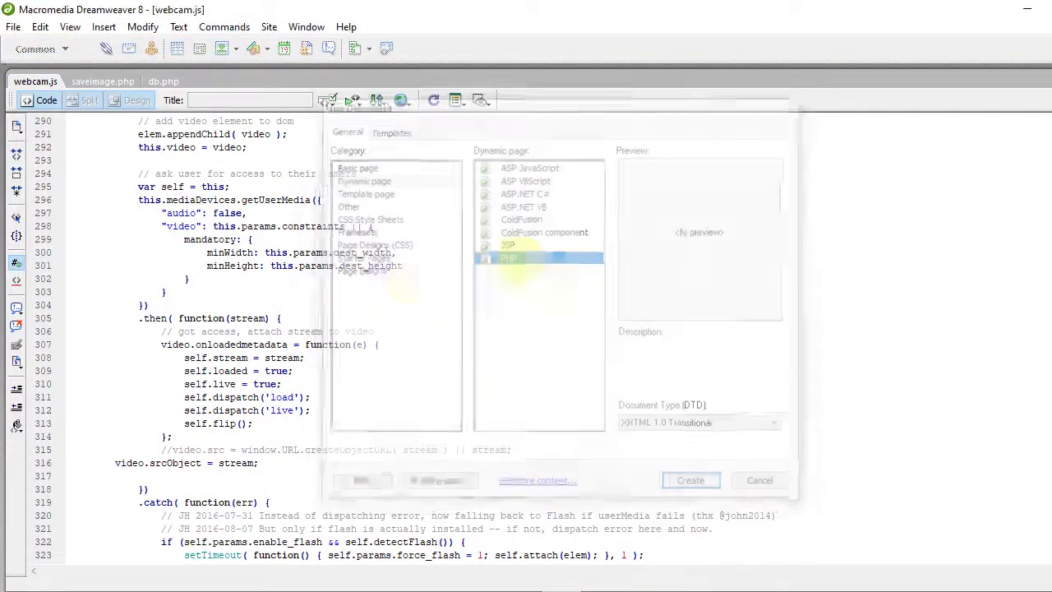
key(ctrl+a)
click(84, 100)
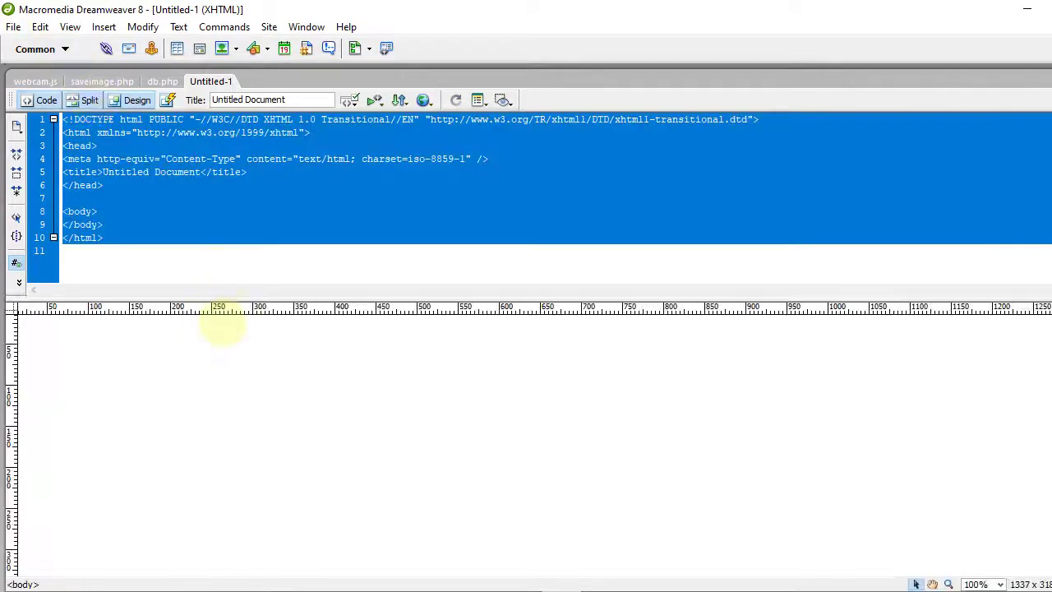
click(227, 391)
text(--enable-features=RunVideoCaptureServiceInBrowserProces)
Format the pasted flag line as Heading 1 and minimize Dreamweaver
key(ctrl+a)
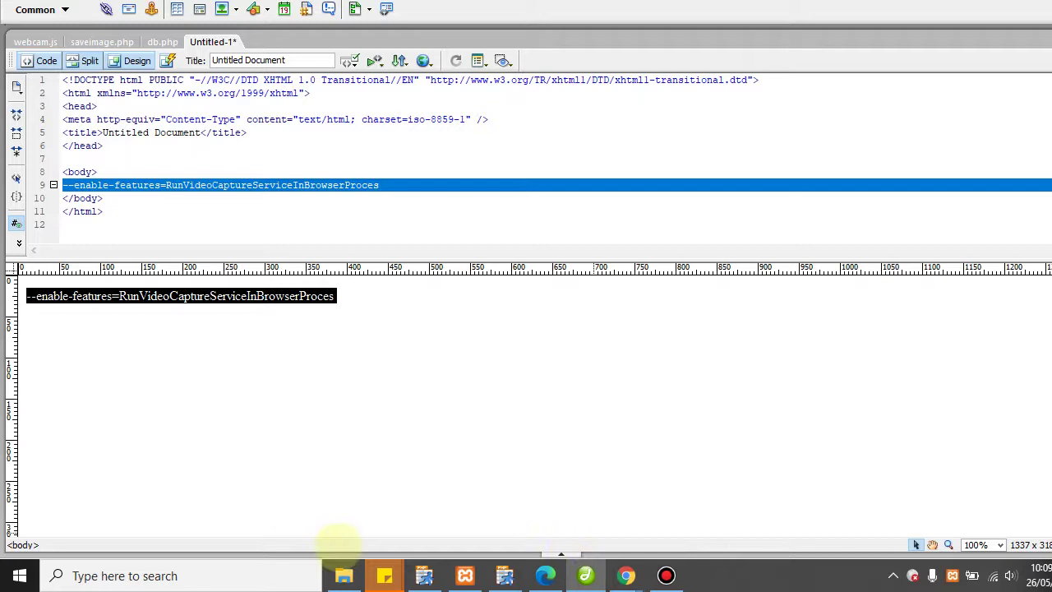
click(560, 553)
click(98, 484)
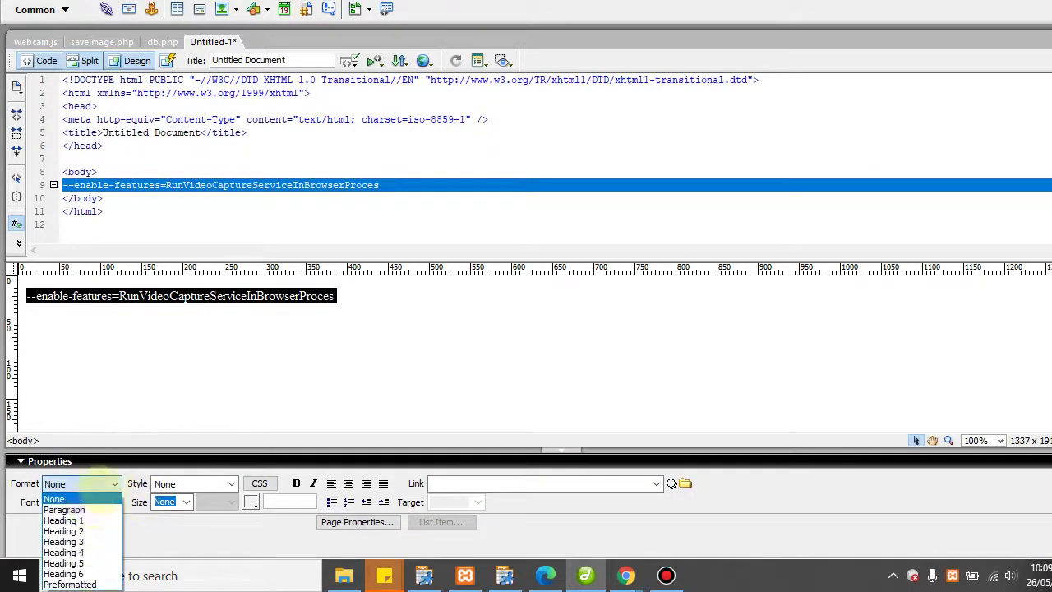
click(82, 520)
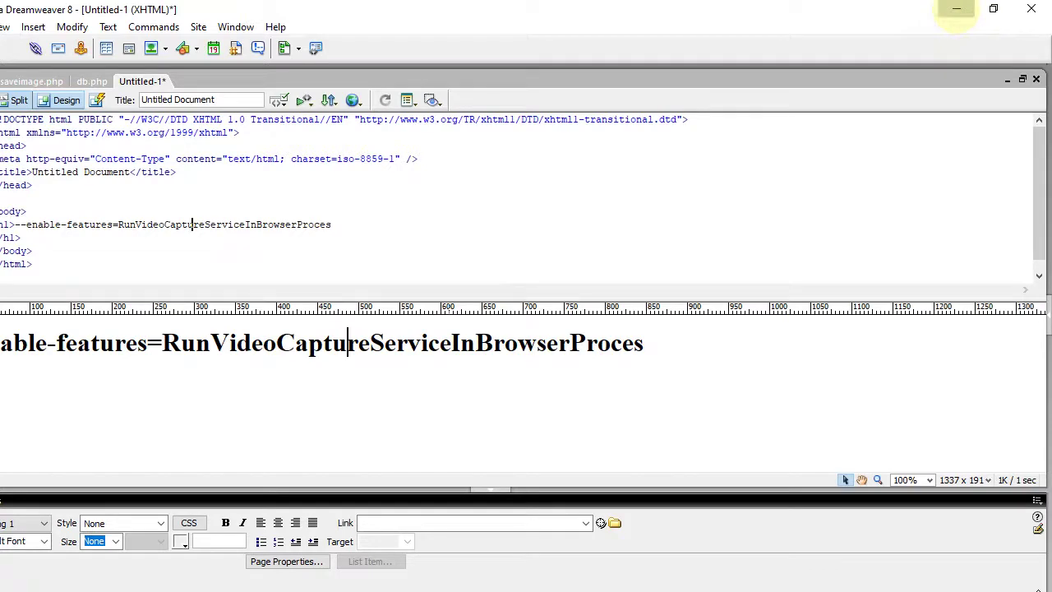
click(956, 8)
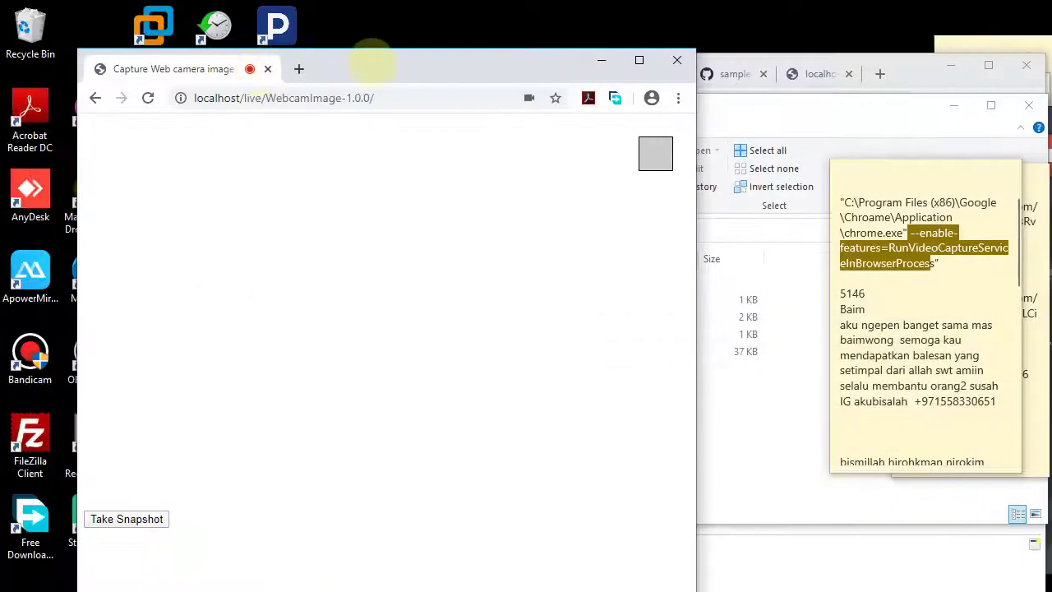
Inspect the Chrome desktop shortcut's Target in Properties, then launch Chrome from that shortcut
drag(372, 60, 520, 21)
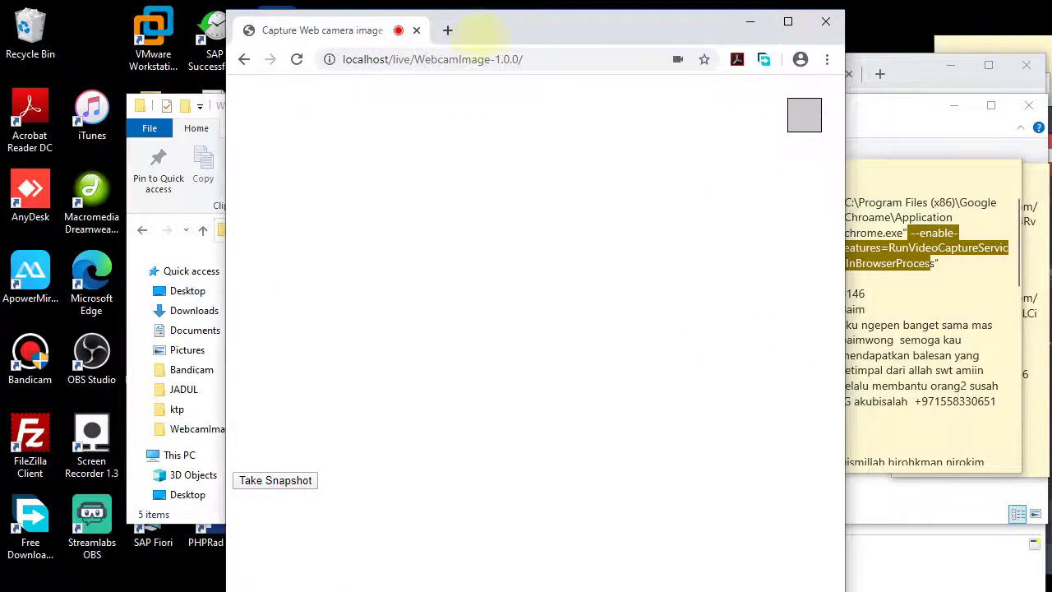
click(159, 157)
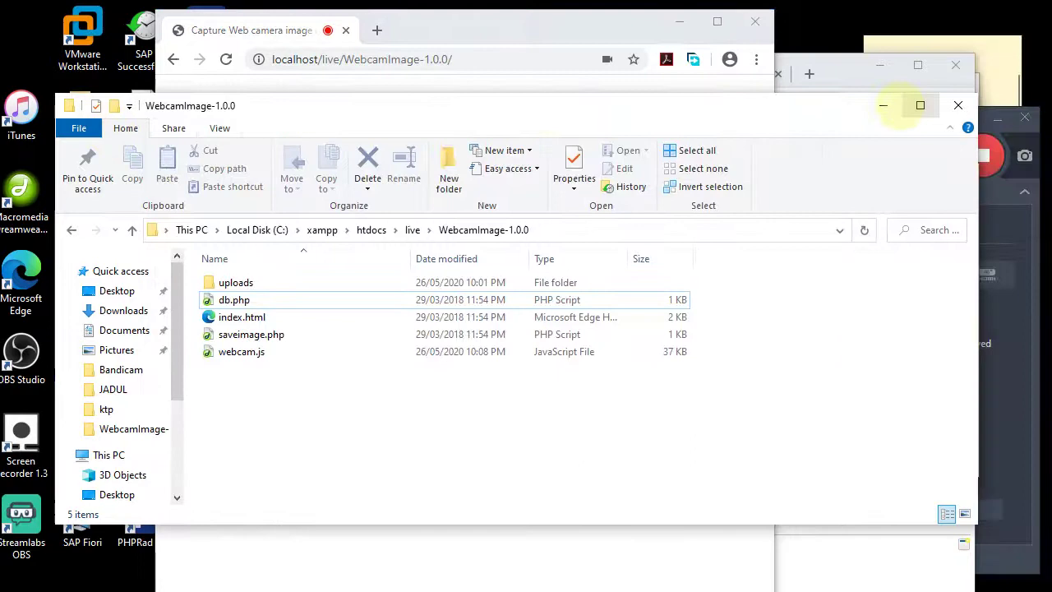
click(953, 105)
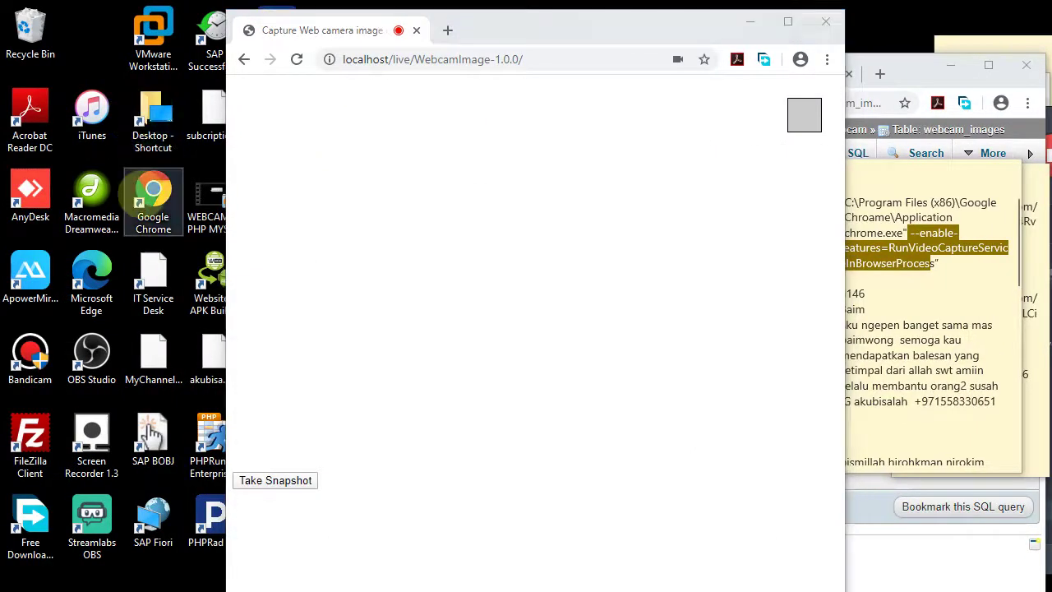
right_click(143, 196)
click(192, 520)
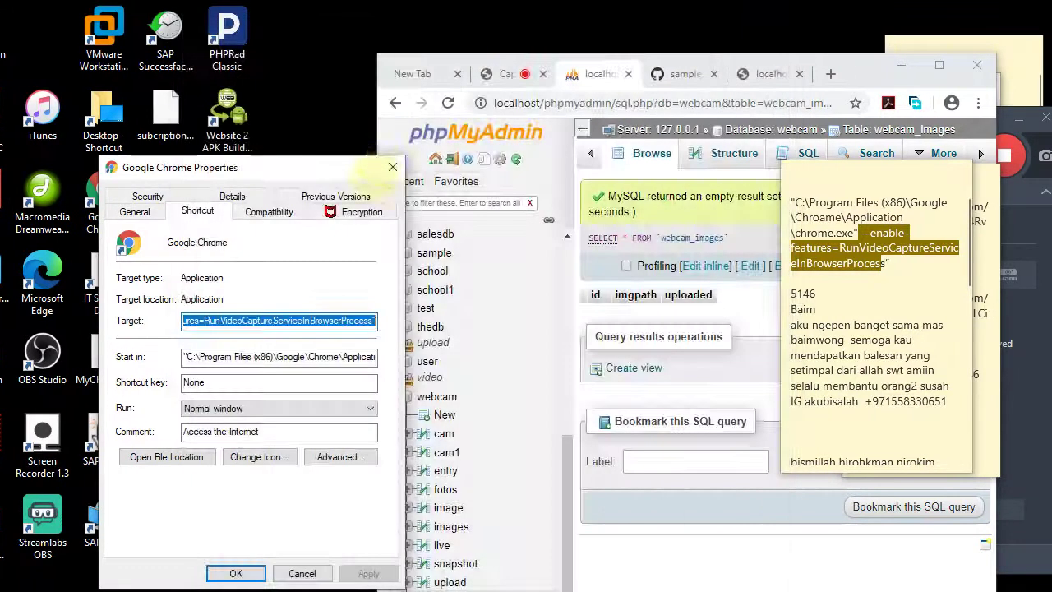
drag(361, 168, 424, 100)
click(455, 99)
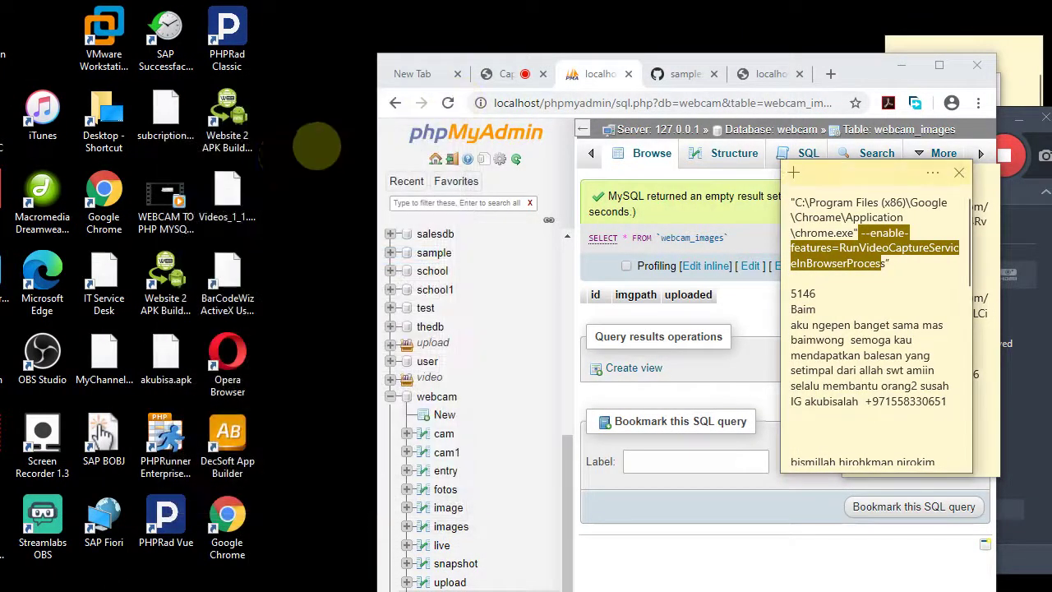
double_click(153, 202)
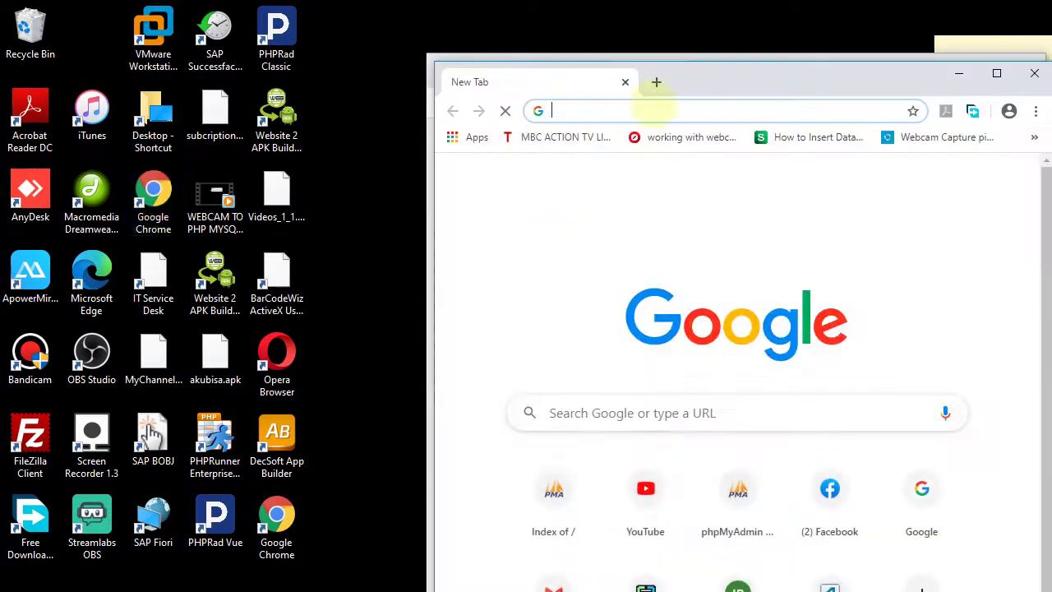
Load localhost in the new Chrome window, maximize it, and take a webcam snapshot on the capture page
click(629, 110)
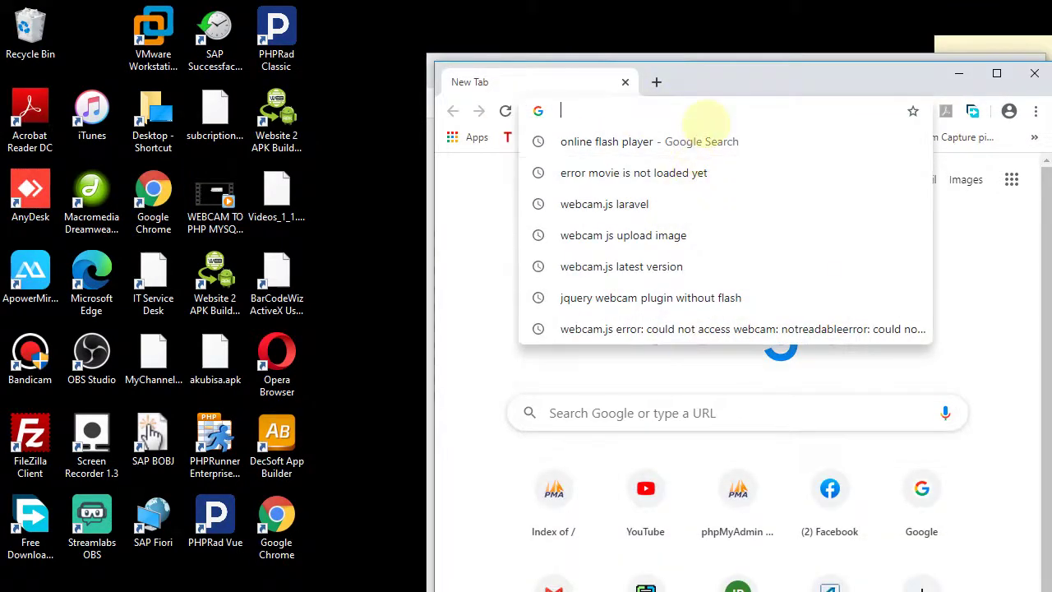
text(localhost)
key(Return)
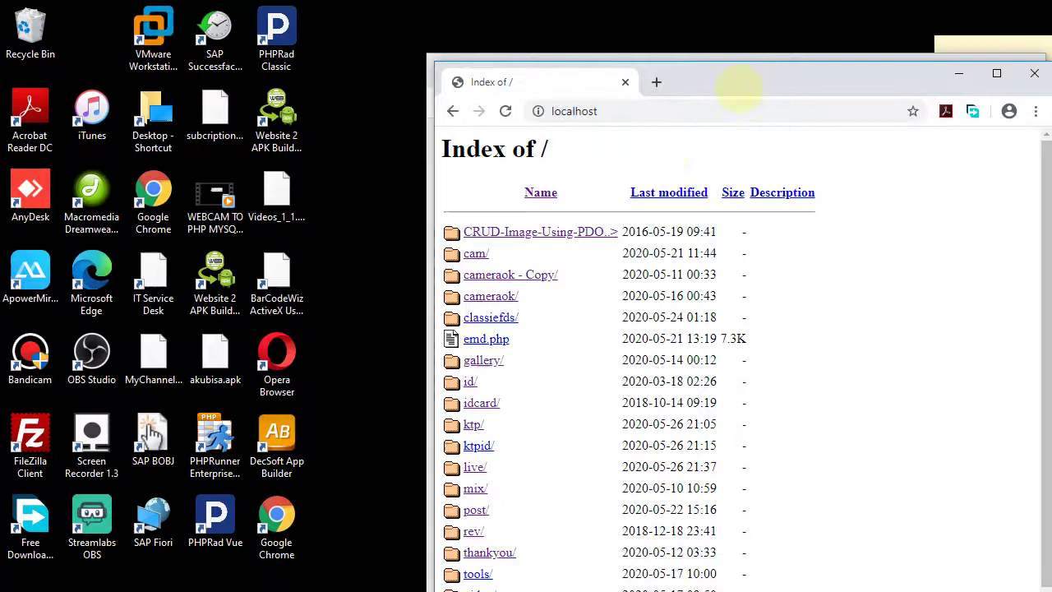
drag(739, 87, 456, 15)
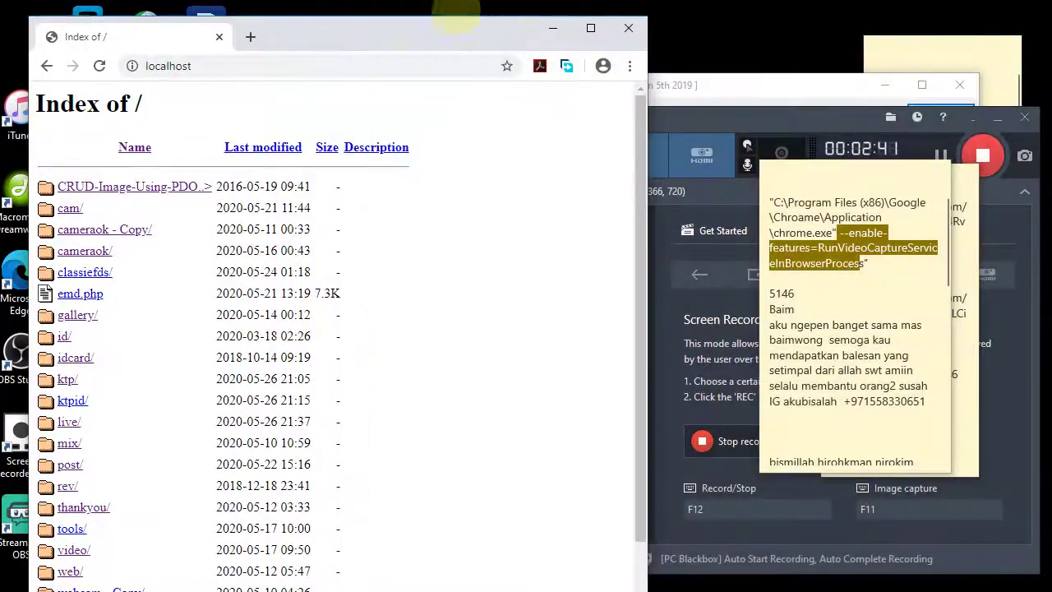
click(590, 28)
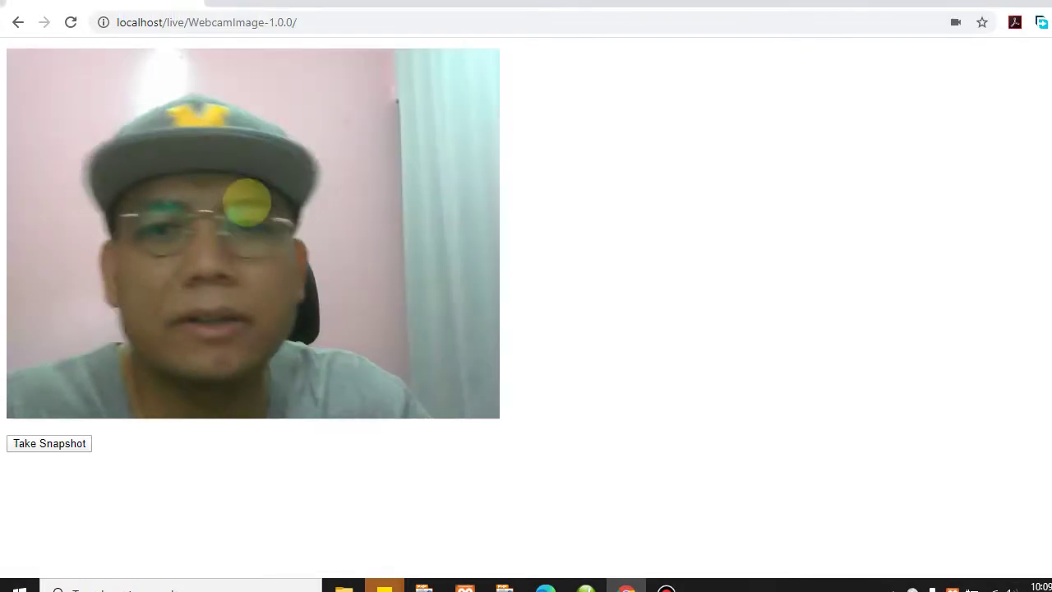
click(62, 442)
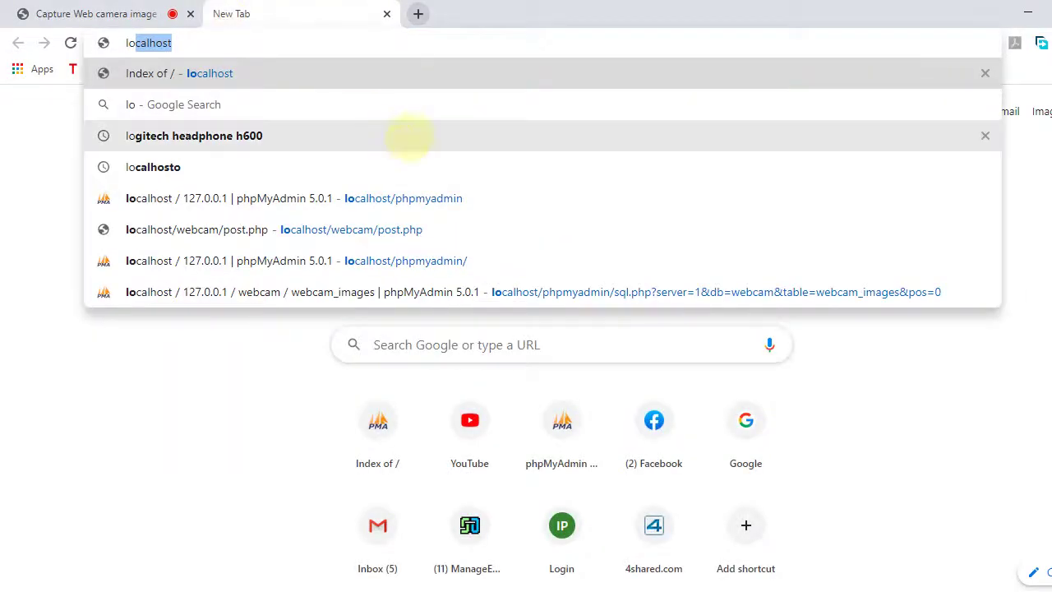
In phpMyAdmin, browse the webcam database's webcam_images table to see the stored 1590516595.jpg row
click(410, 198)
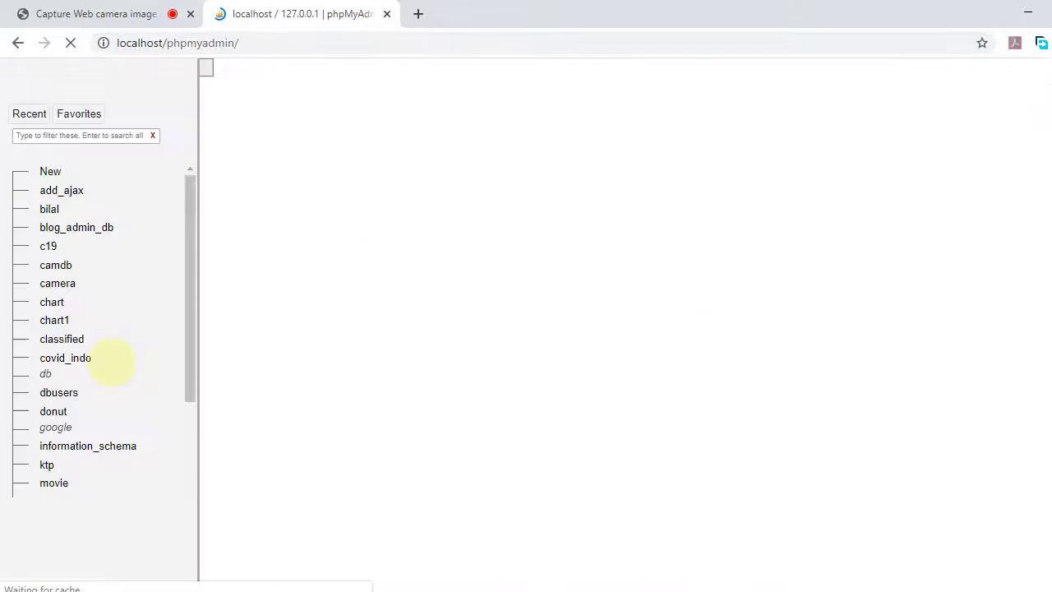
scroll(83, 460, down, 3)
scroll(82, 472, up, 1)
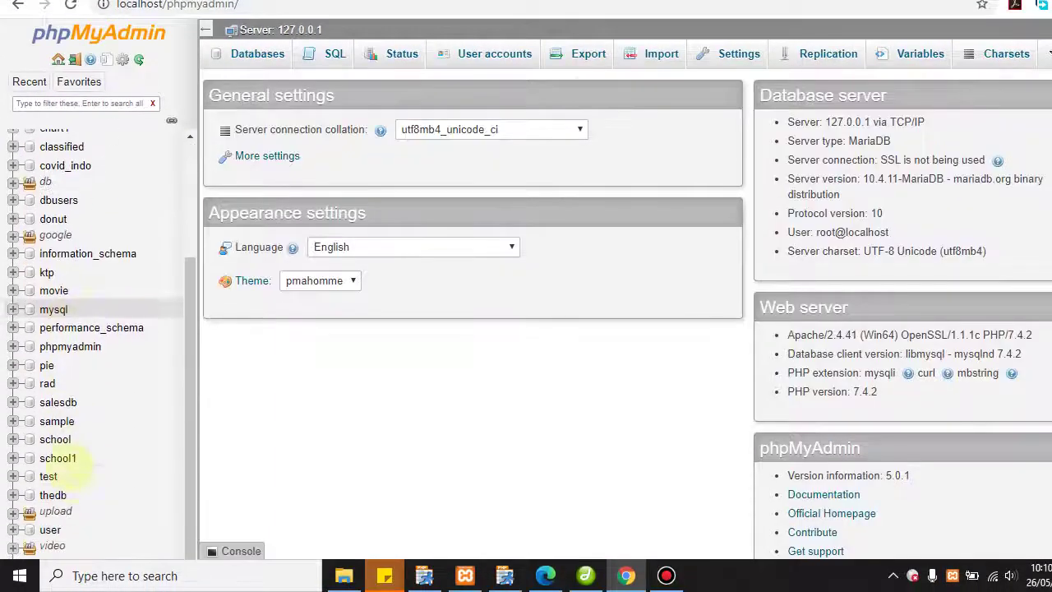
scroll(74, 394, down, 2)
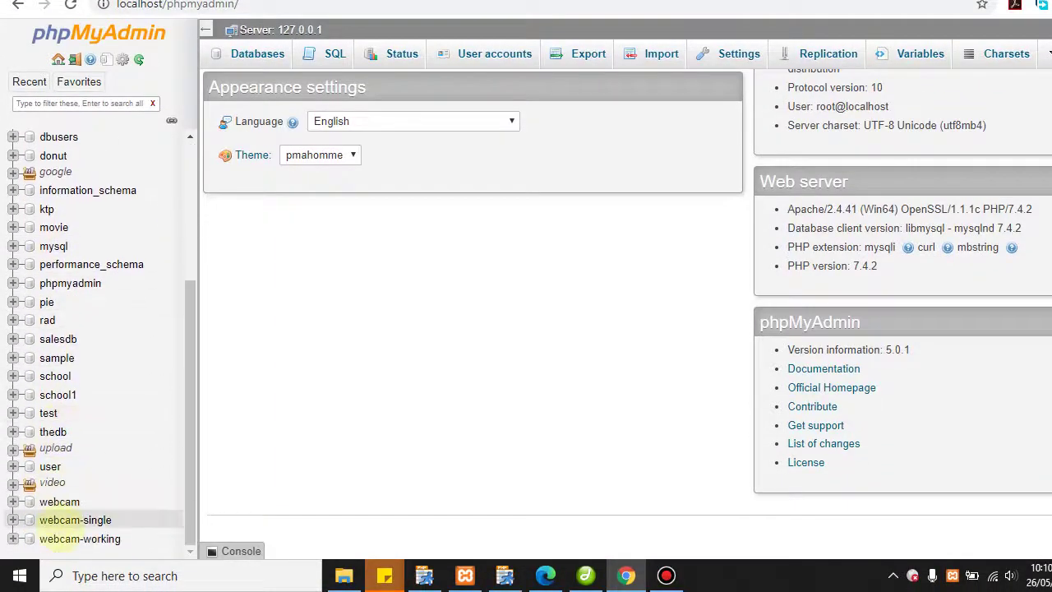
click(60, 502)
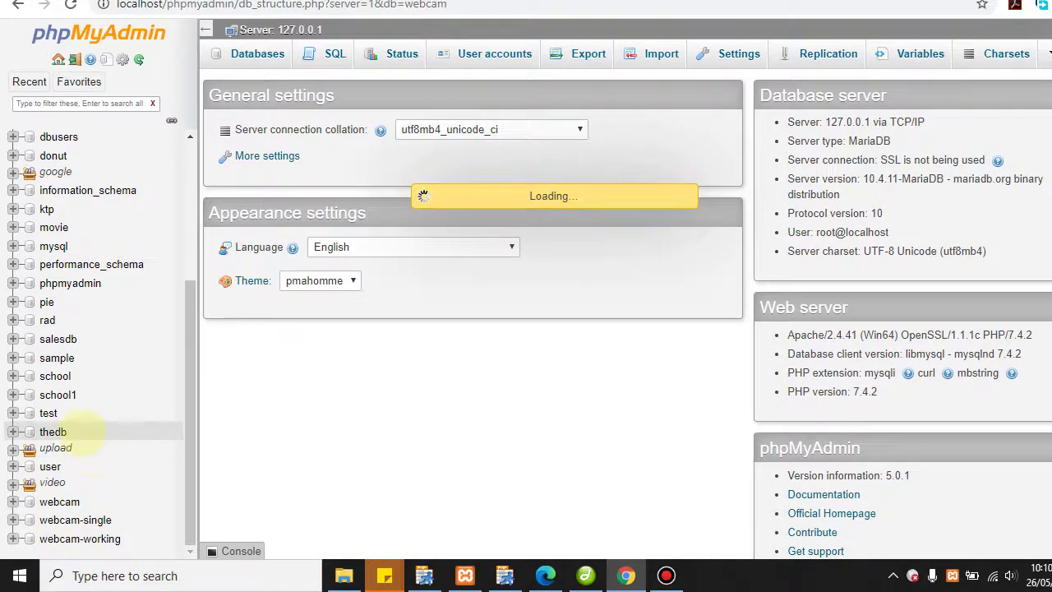
scroll(57, 444, down, 2)
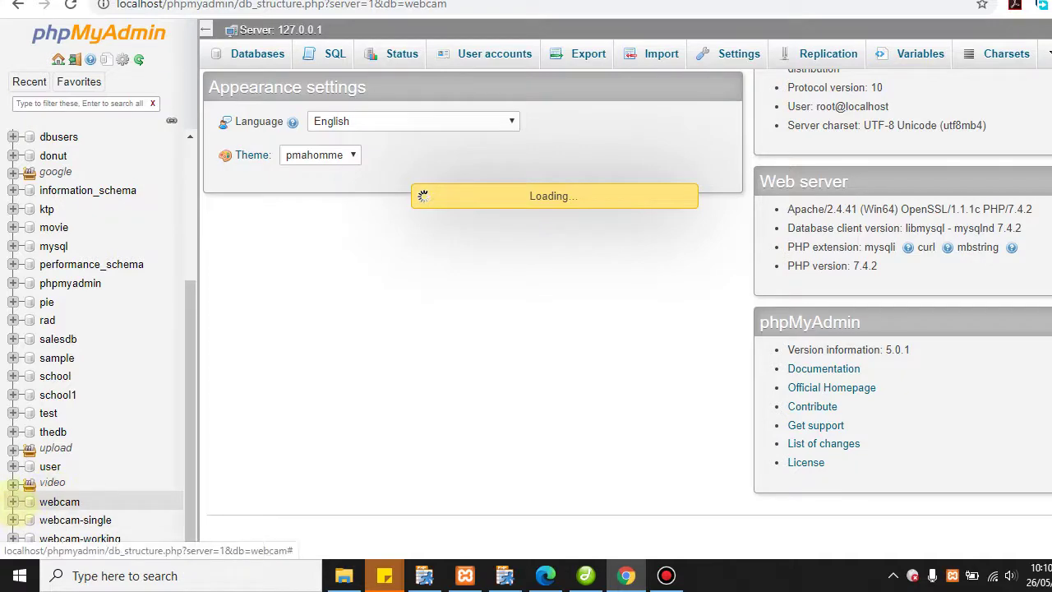
click(13, 502)
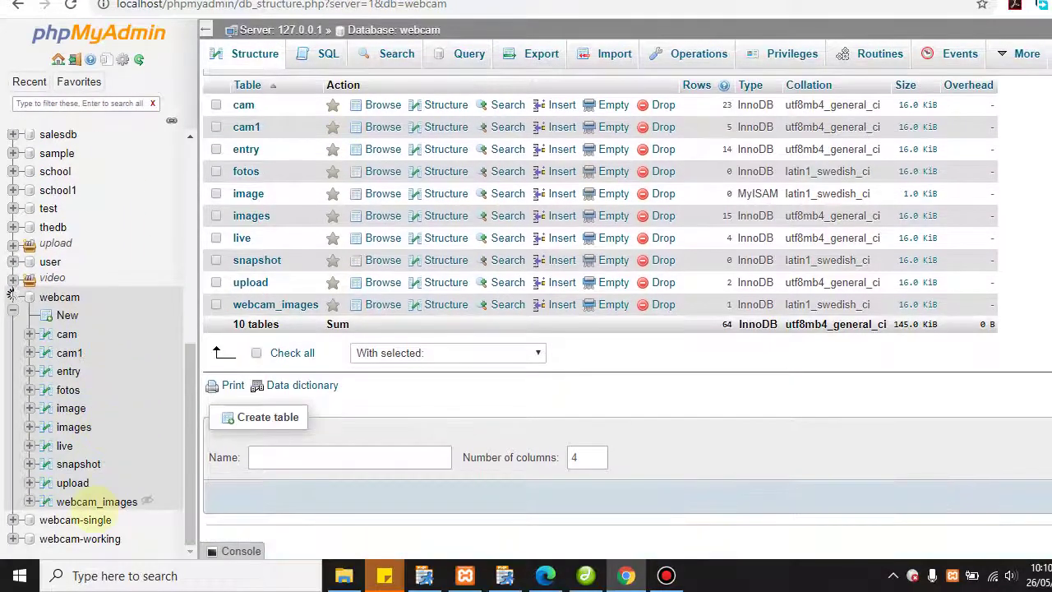
click(97, 501)
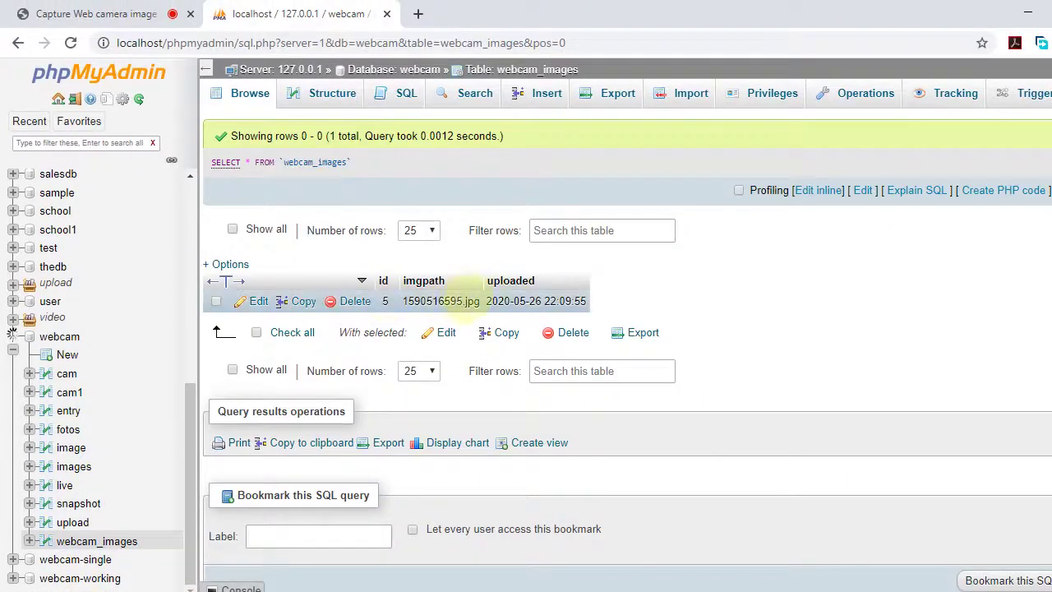
Reload the Chrome capture page, take a snapshot, and refresh webcam_images to show row 6
double_click(575, 13)
drag(581, 15, 791, 15)
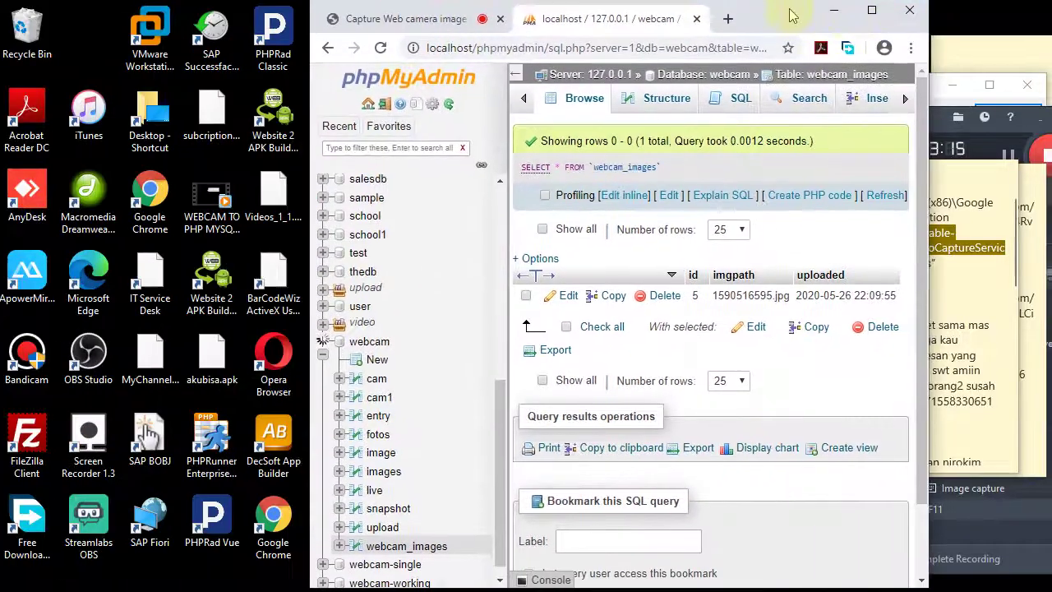
click(407, 18)
scroll(403, 242, down, 3)
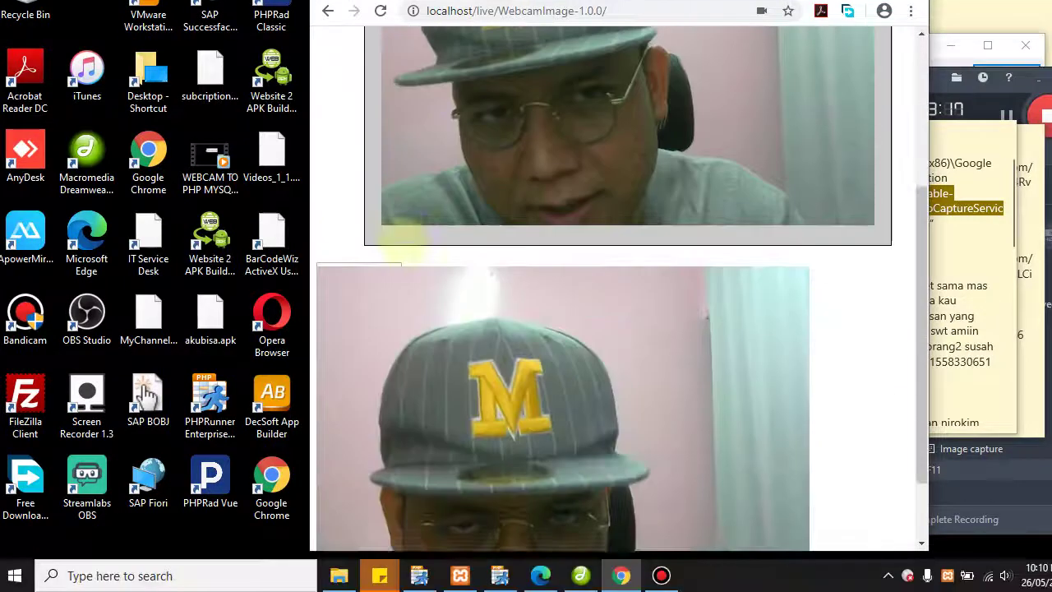
click(380, 11)
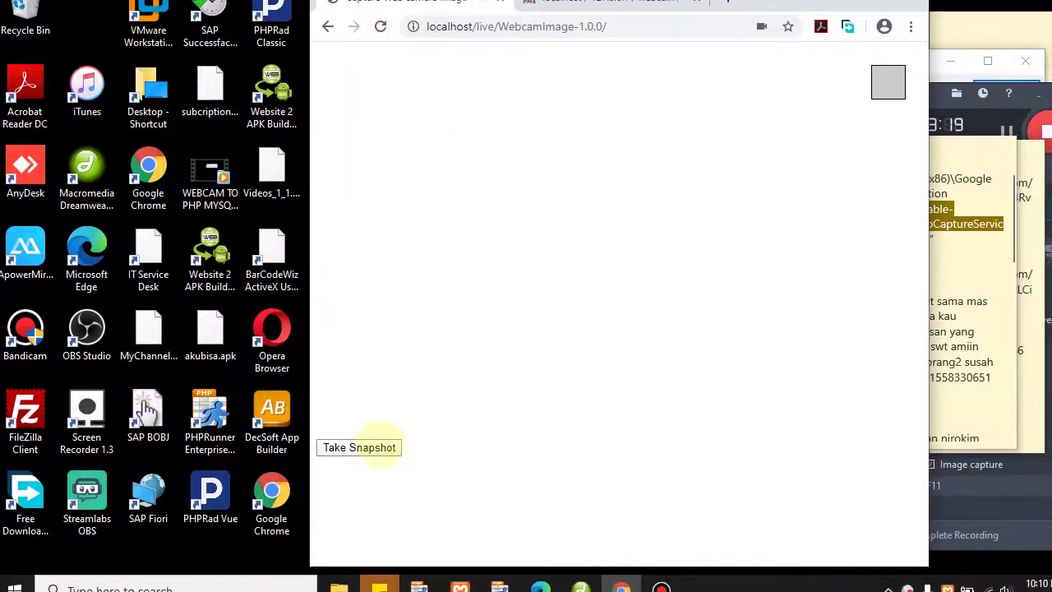
click(380, 447)
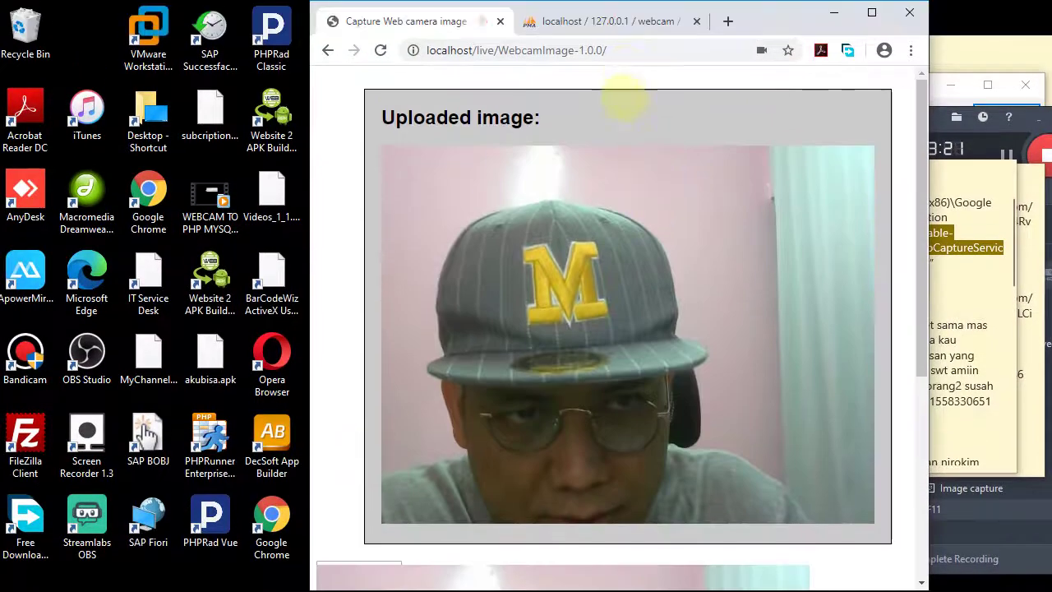
click(600, 21)
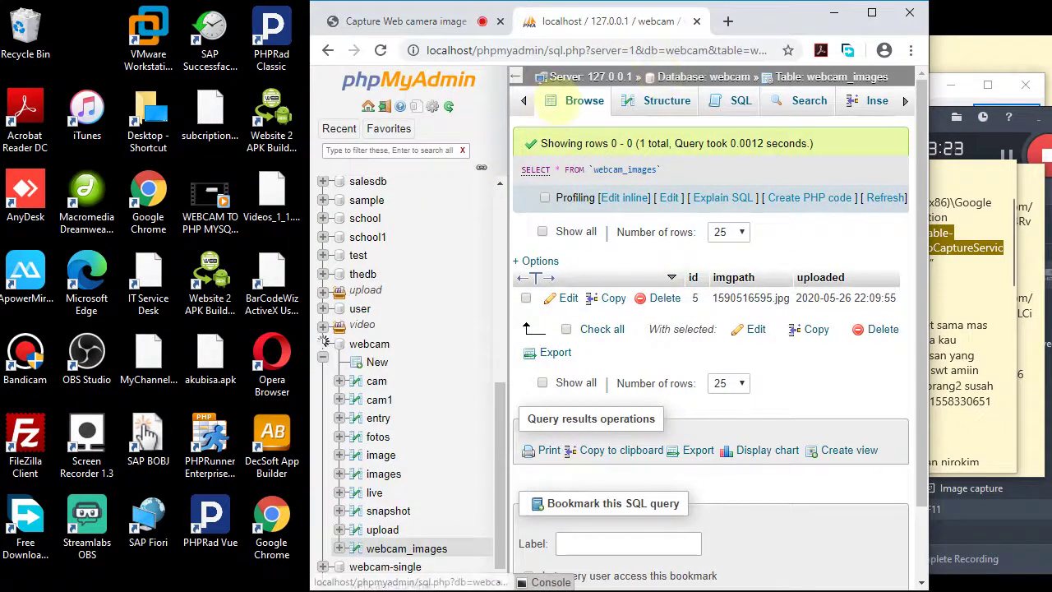
click(575, 100)
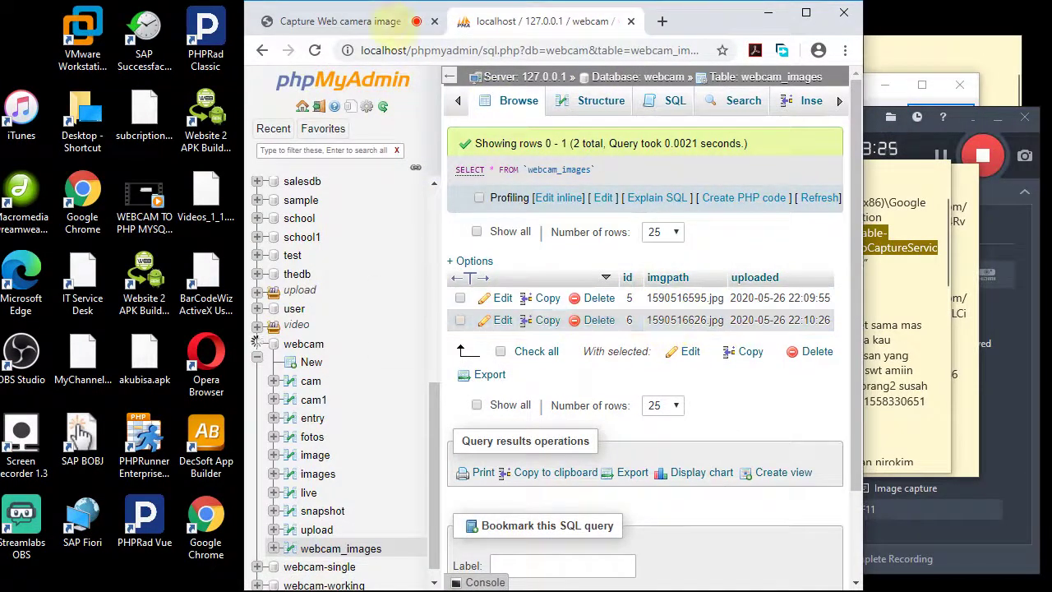
Take another snapshot and refresh webcam_images so it lists row 7
click(386, 21)
click(314, 50)
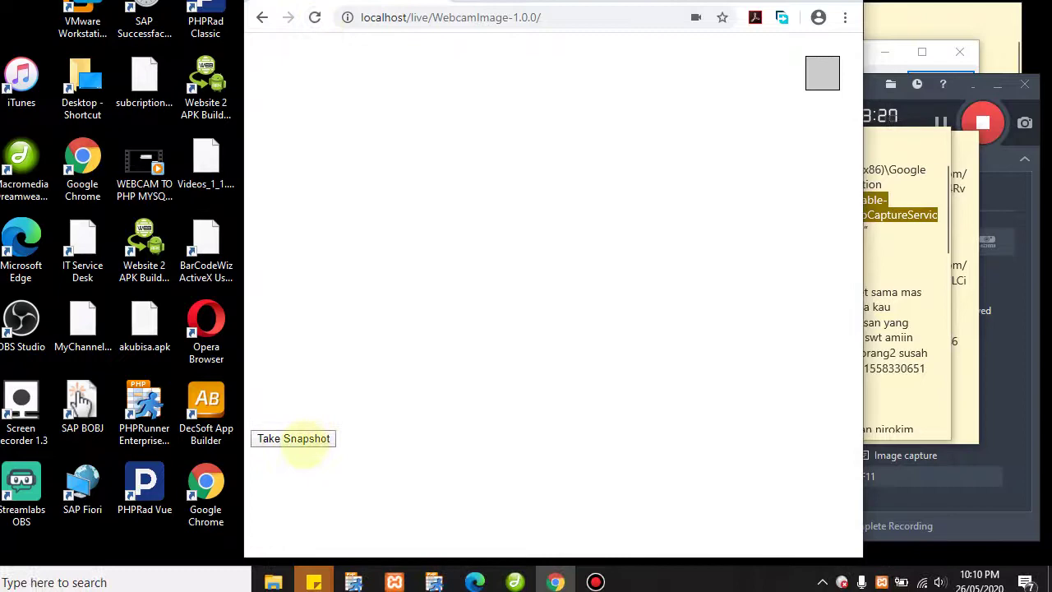
click(295, 438)
click(526, 20)
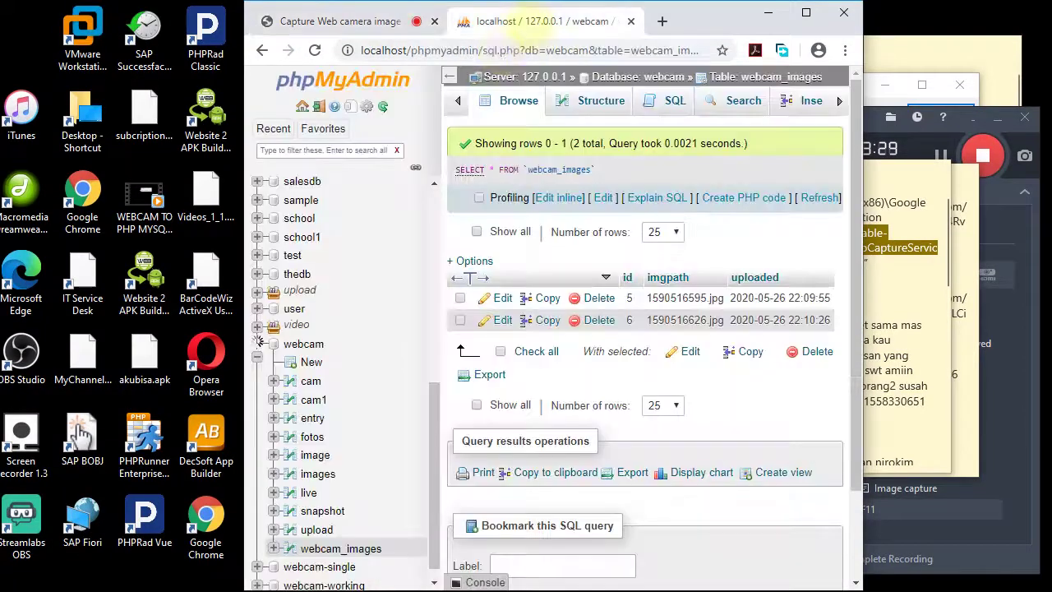
click(519, 101)
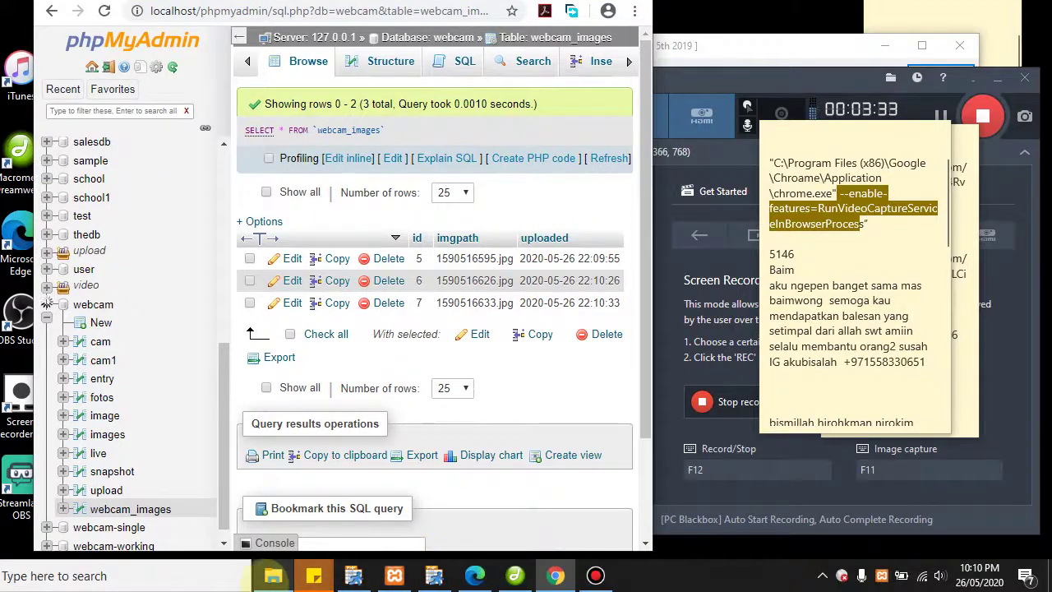
click(273, 575)
double_click(280, 242)
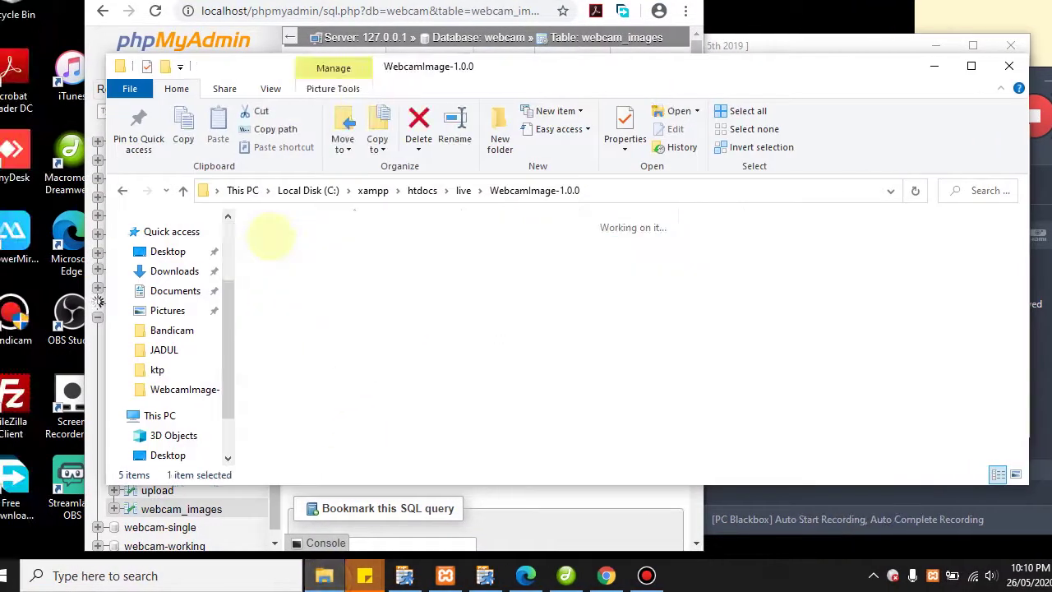
double_click(296, 263)
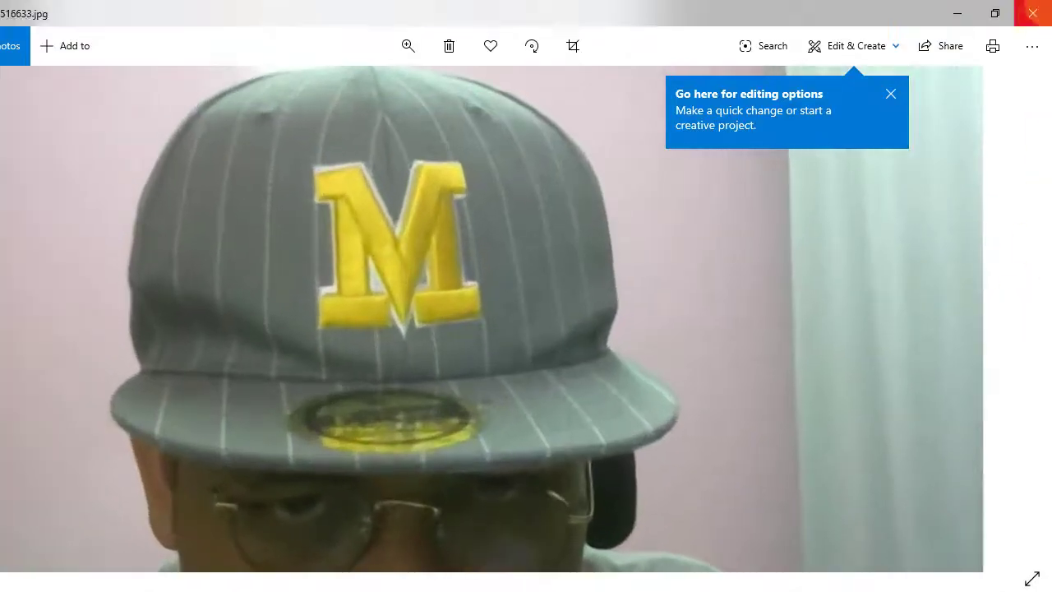
click(1033, 10)
click(586, 402)
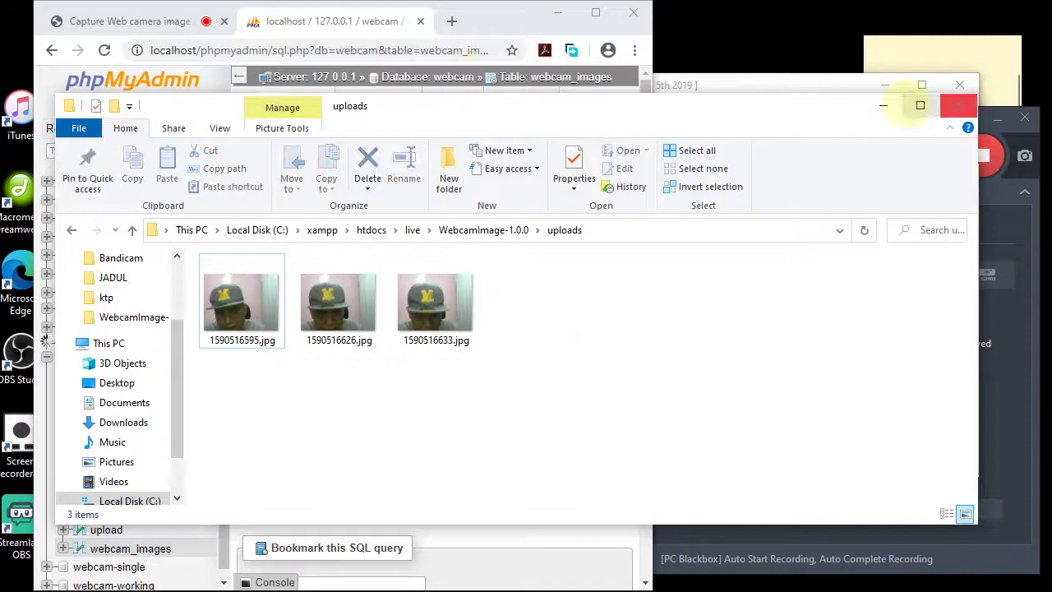
click(882, 105)
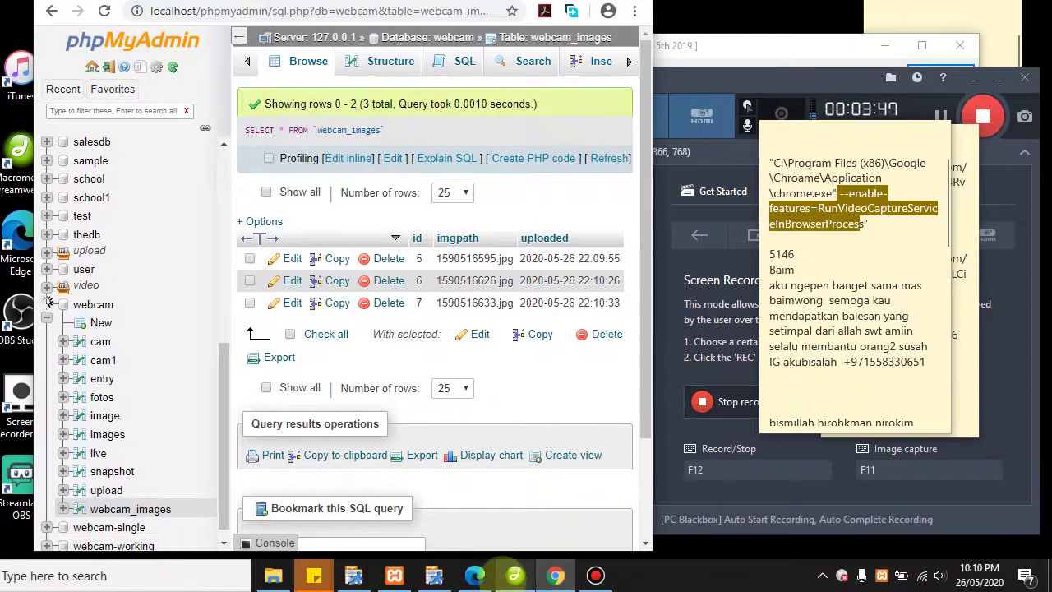
click(515, 575)
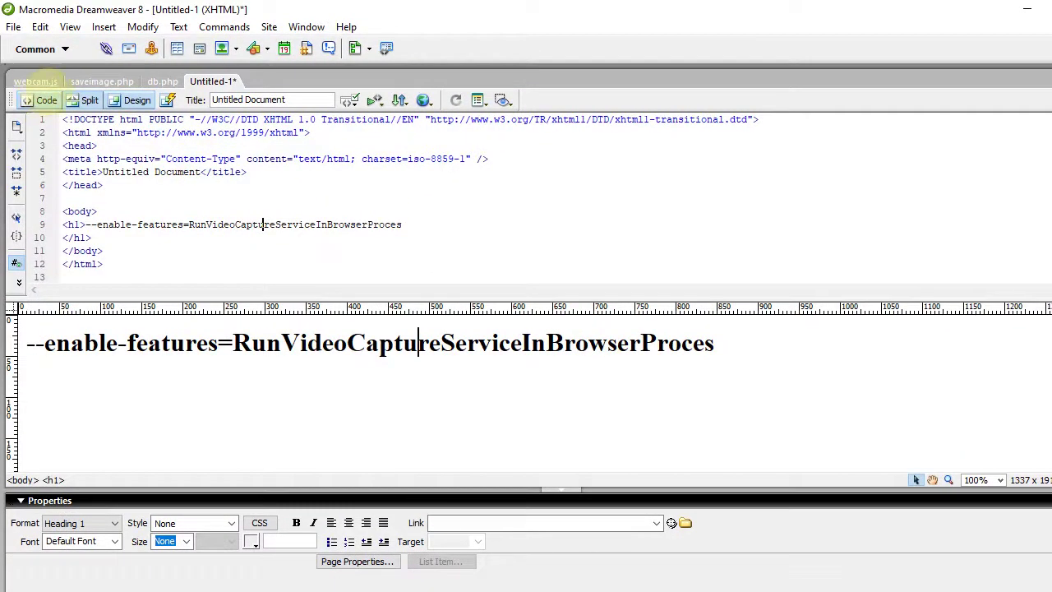
Copy the video.srcObject = stream; line from webcam.js and paste it below the Untitled-1 heading
drag(735, 346, 33, 350)
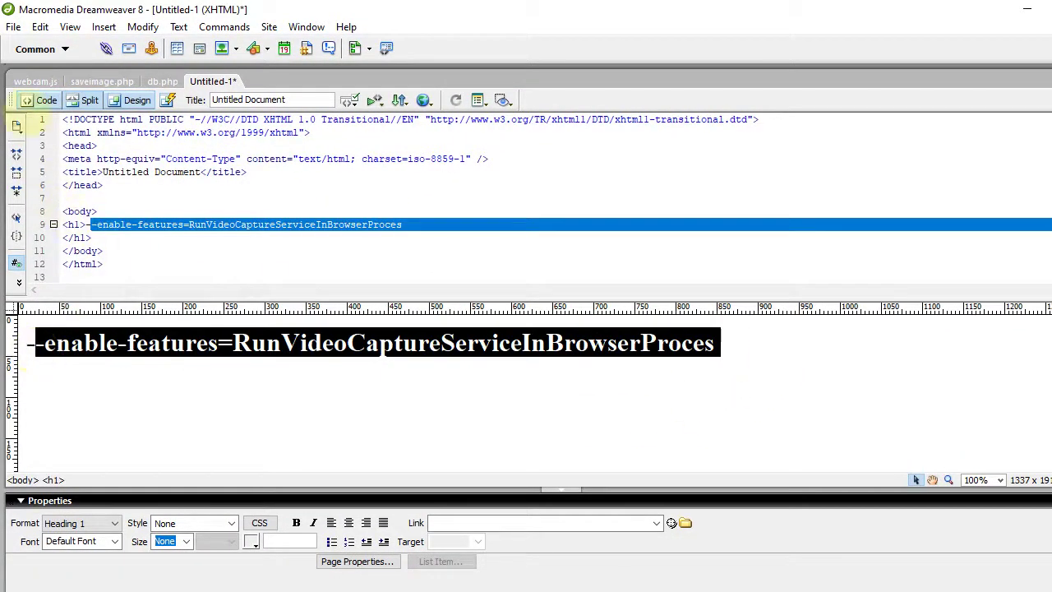
click(35, 81)
scroll(288, 403, down, 2)
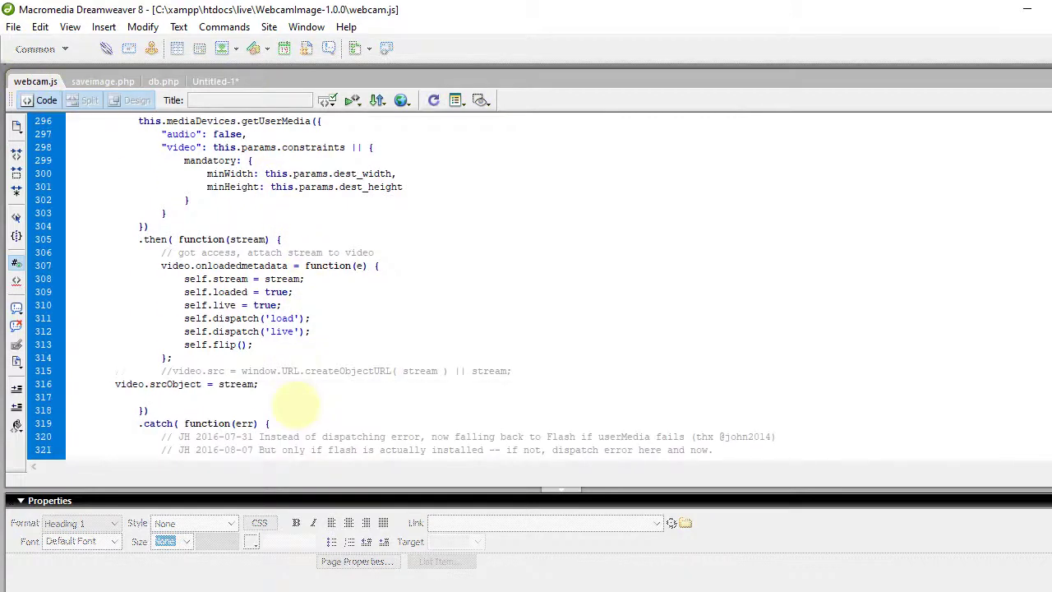
drag(259, 385, 115, 383)
key(ctrl+c)
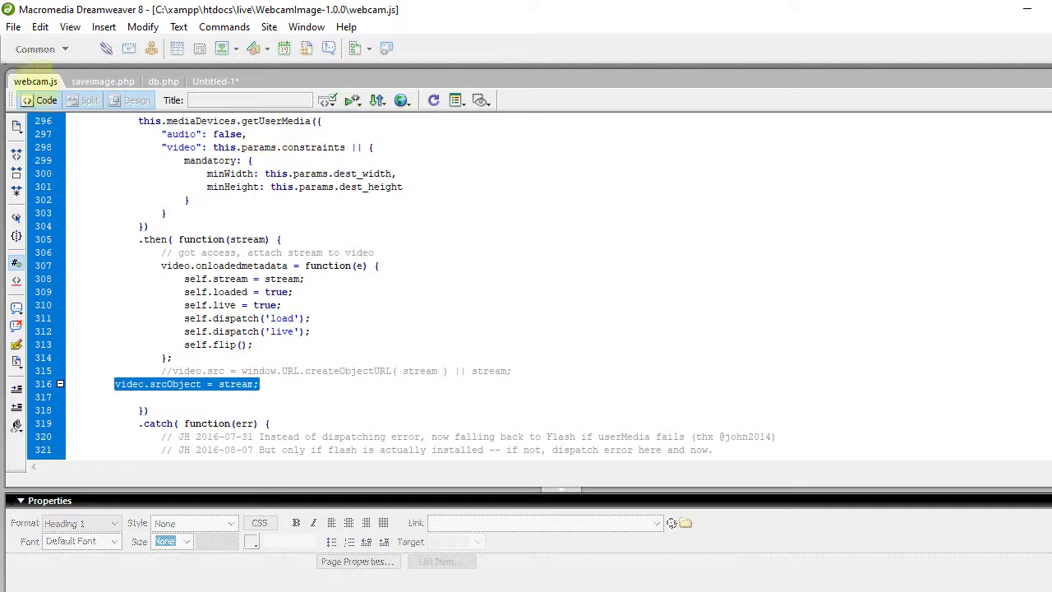
click(215, 81)
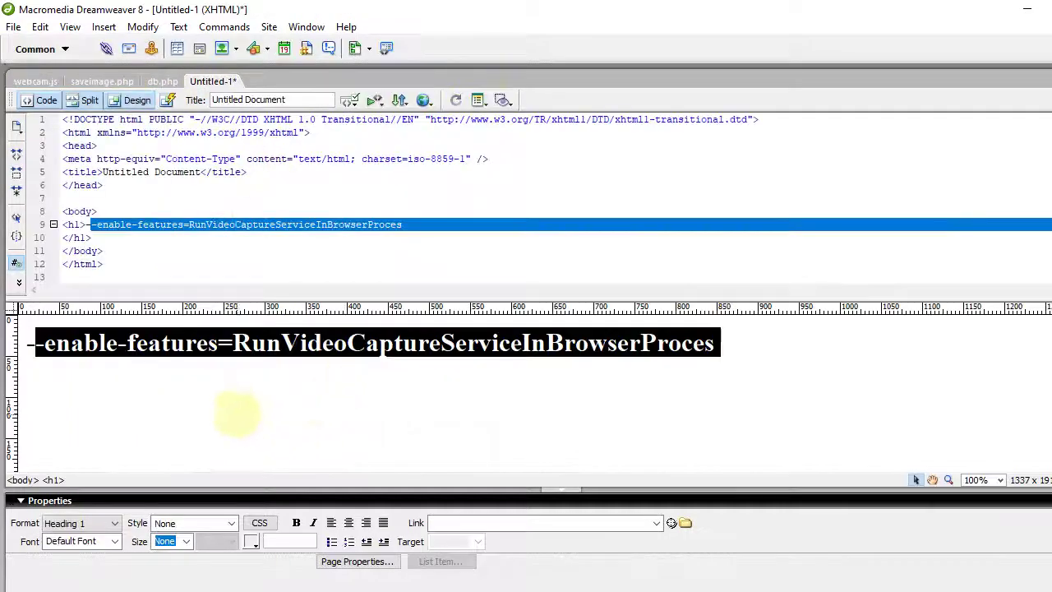
click(769, 370)
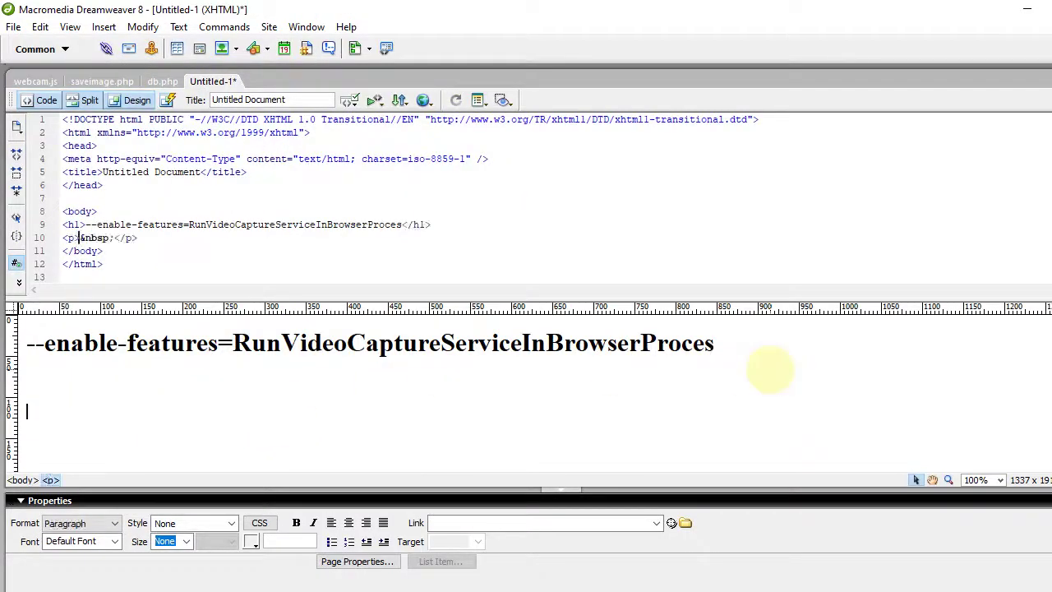
key(ctrl+v)
Format the pasted line as Heading 1 and delete its trailing semicolon
drag(160, 412, 26, 411)
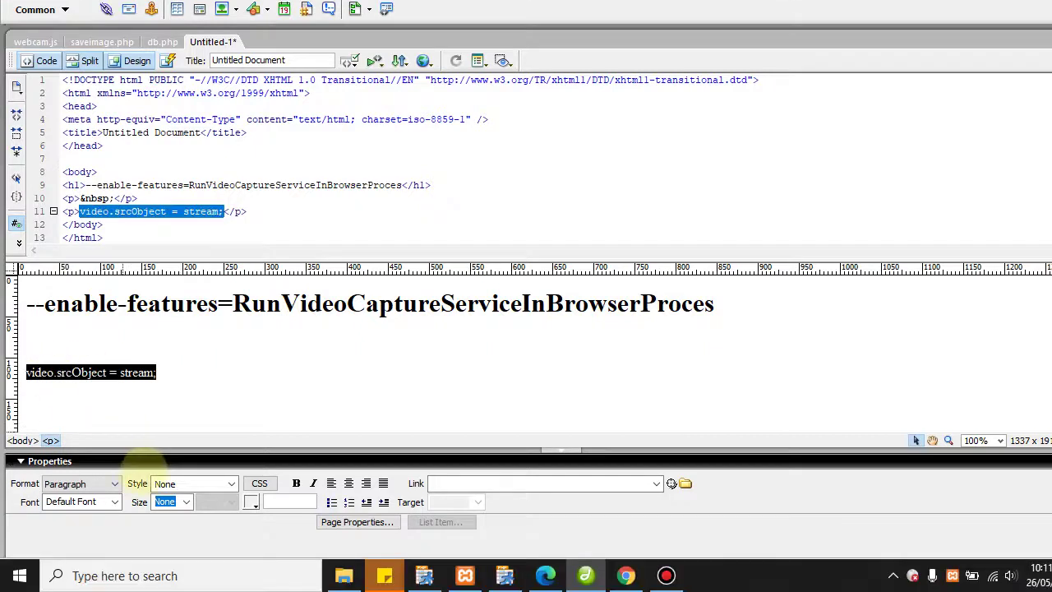
click(82, 483)
scroll(82, 493, up, 2)
click(62, 520)
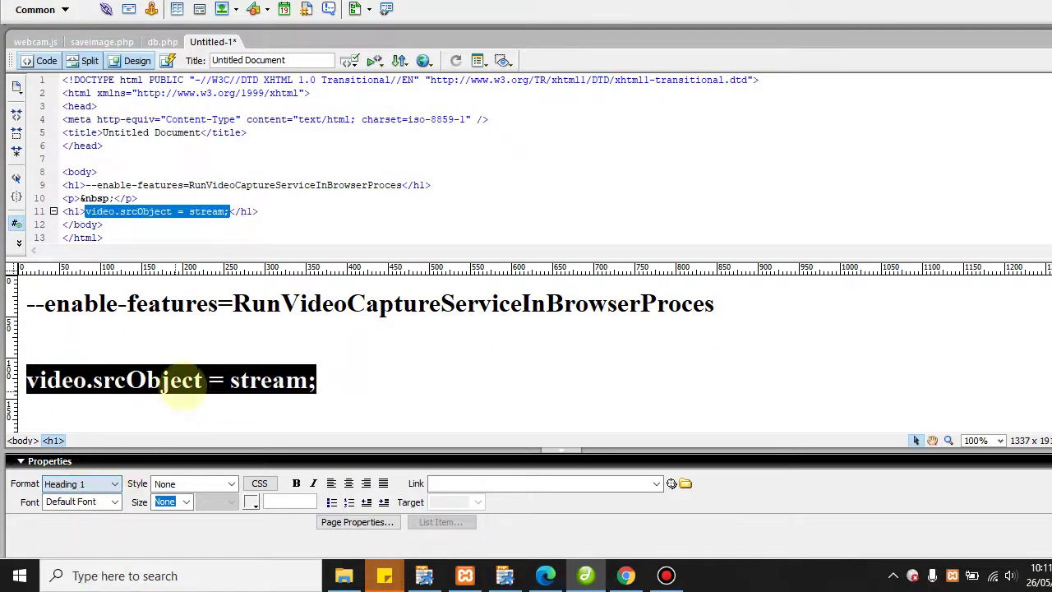
click(182, 380)
key(BackSpace)
key(Up)
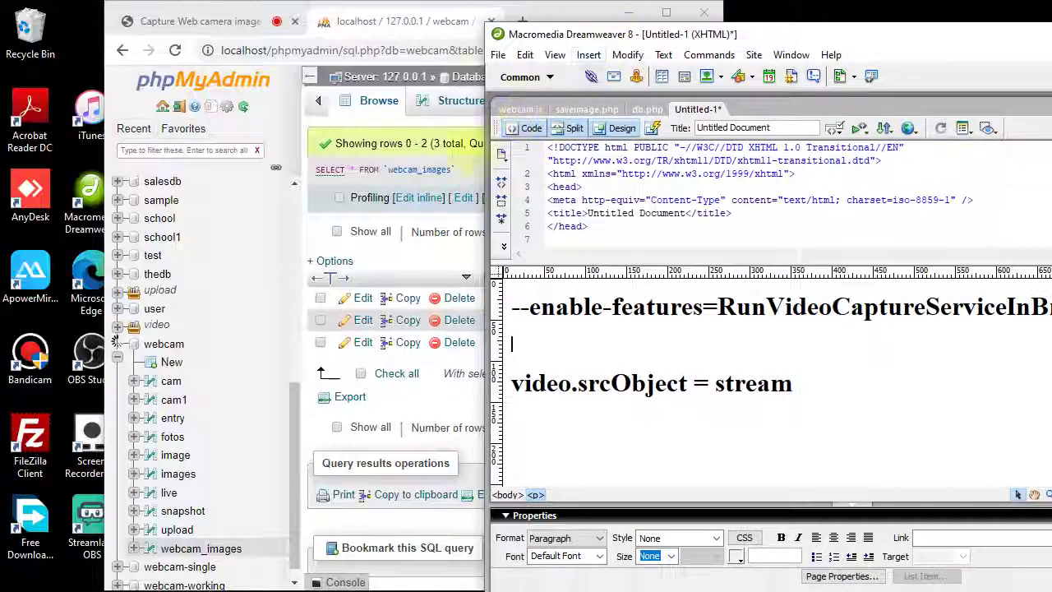
Shift Chrome left, bring Dreamweaver over it, and widen Dreamweaver to the right
drag(542, 12, 492, 15)
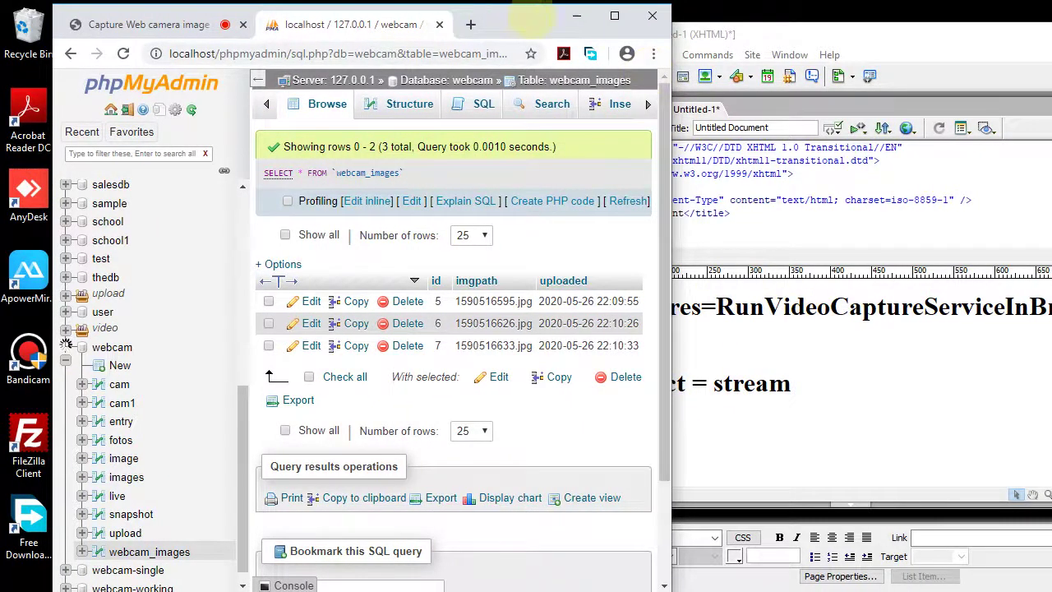
drag(532, 16, 473, 20)
drag(641, 17, 362, 15)
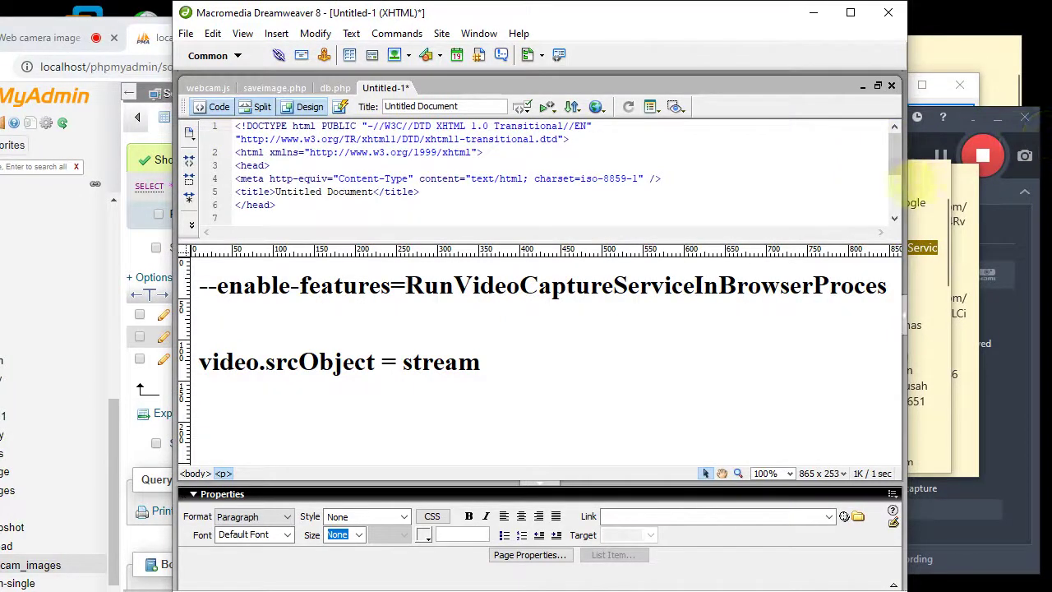
drag(904, 176, 1039, 189)
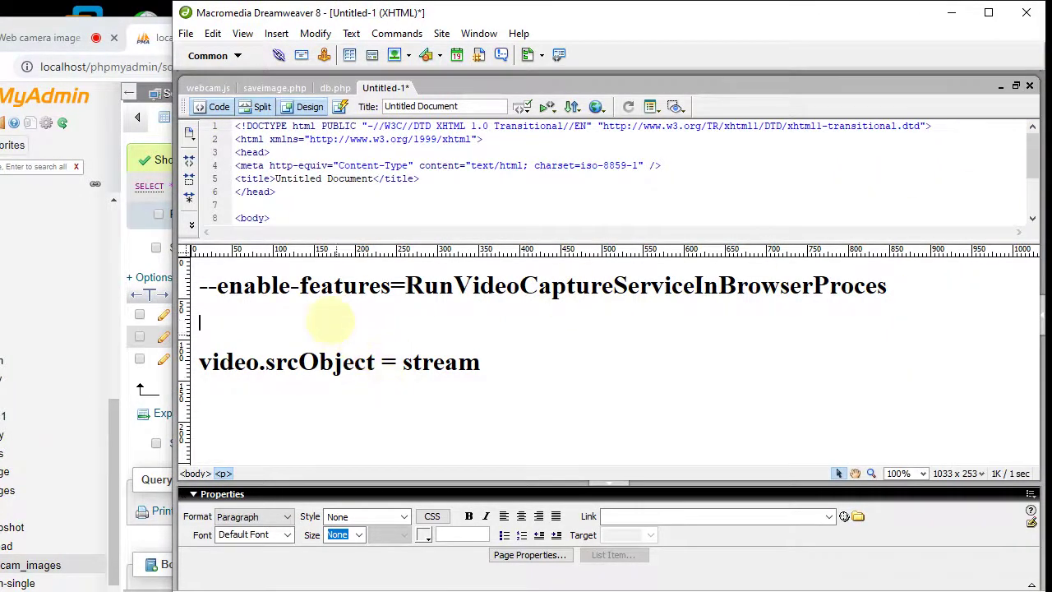